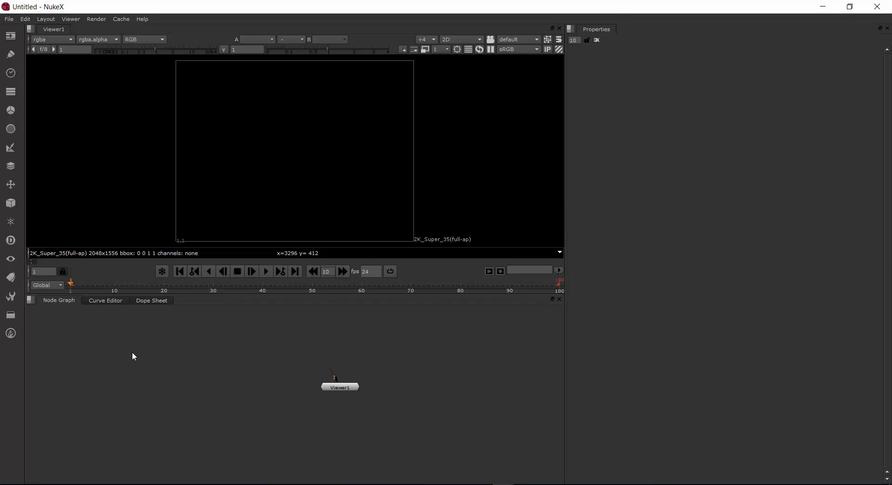
click(90, 301)
click(151, 301)
click(59, 302)
click(11, 36)
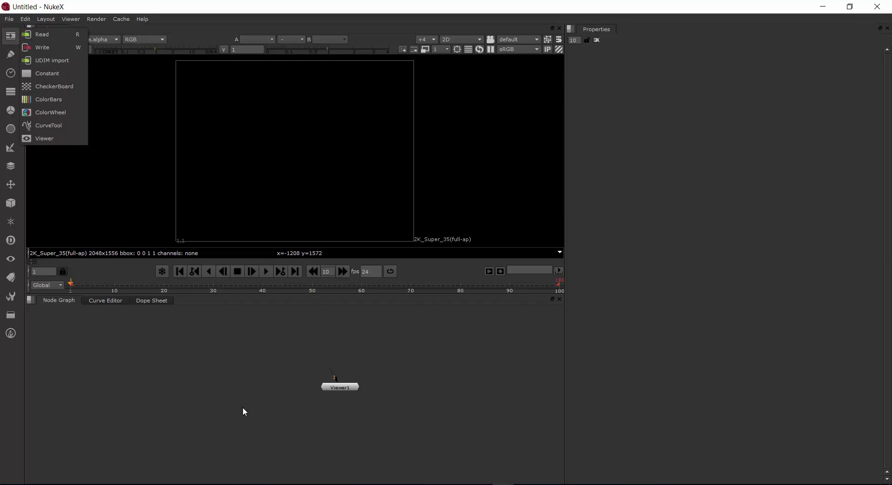
click(48, 39)
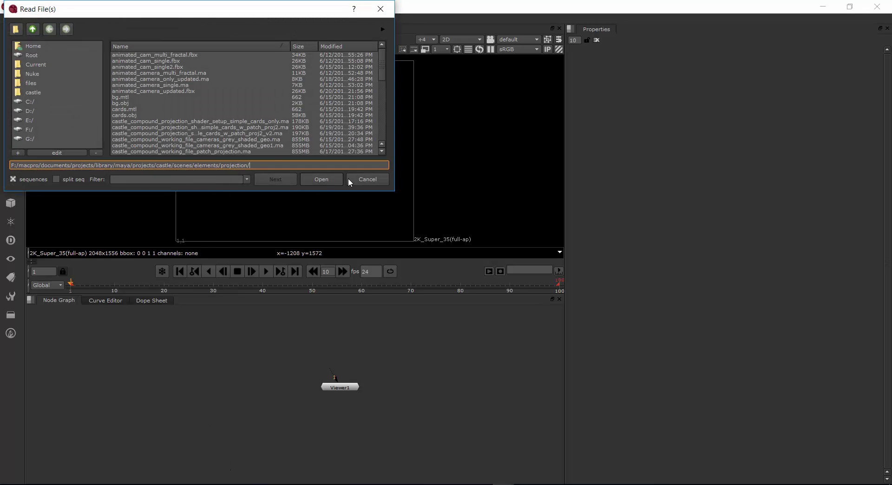
click(350, 180)
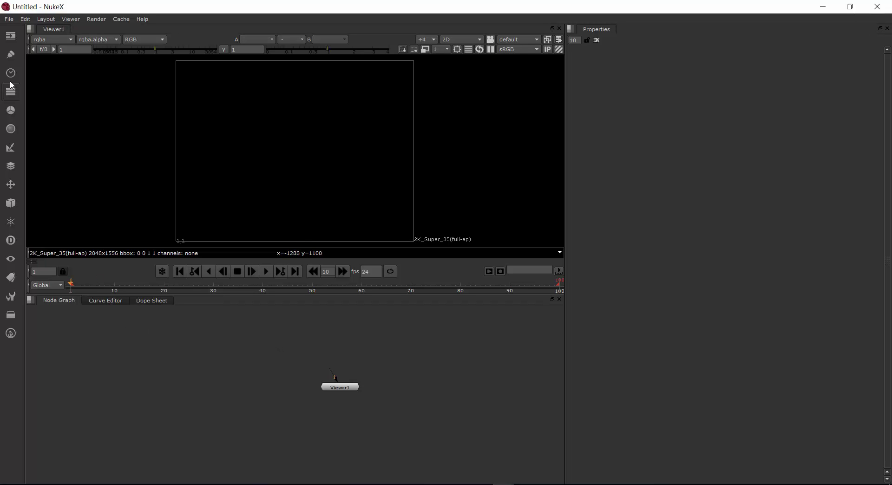
Step: Add a Roto node to the Node Graph and place it above and left of Viewer1
click(11, 55)
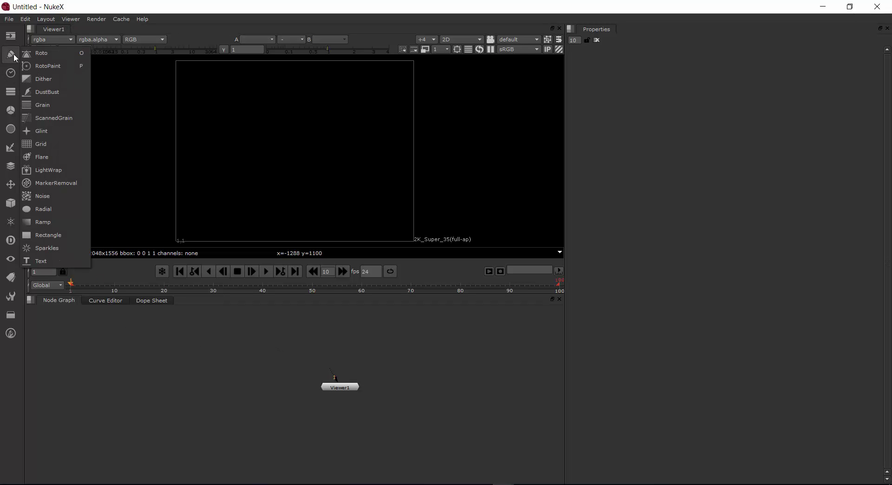
click(53, 55)
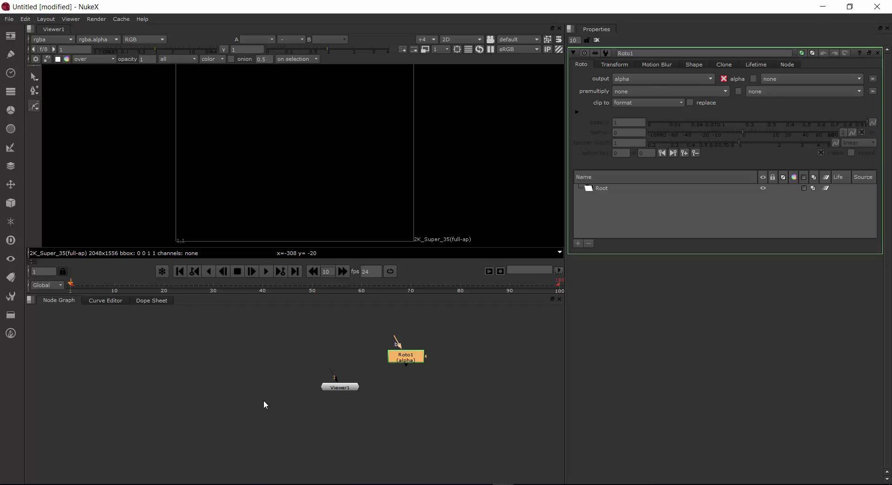
mouse_move(409, 361)
mouse_down()
mouse_move(435, 370)
mouse_move(421, 381)
mouse_move(410, 352)
mouse_up()
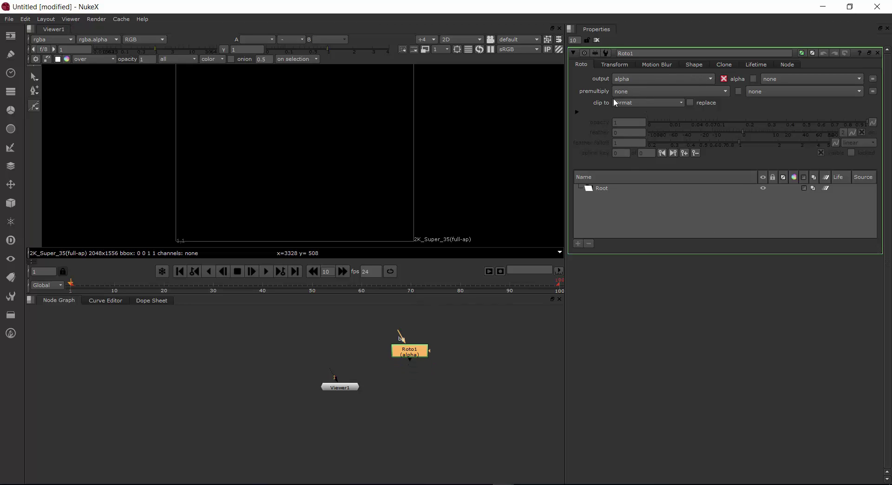
drag(407, 354, 244, 347)
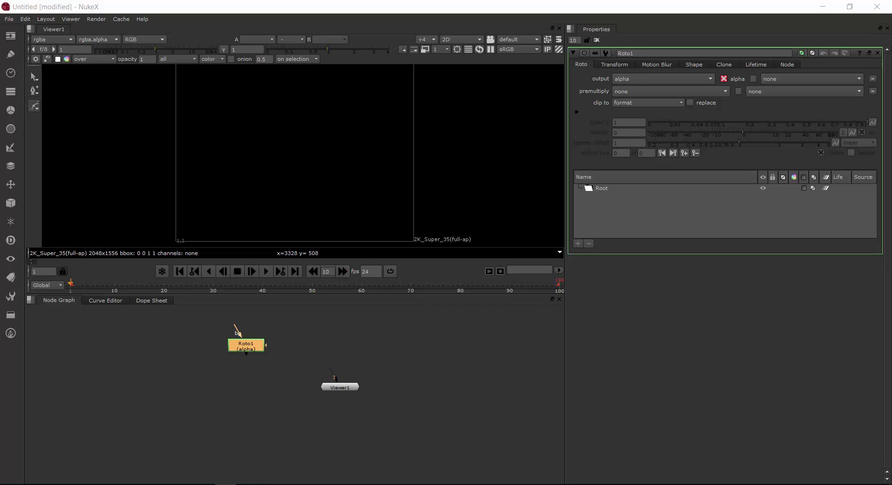
Step: Open the castle_proj.nk script and select the unconnected Read node beside the main node tree
click(9, 19)
click(46, 41)
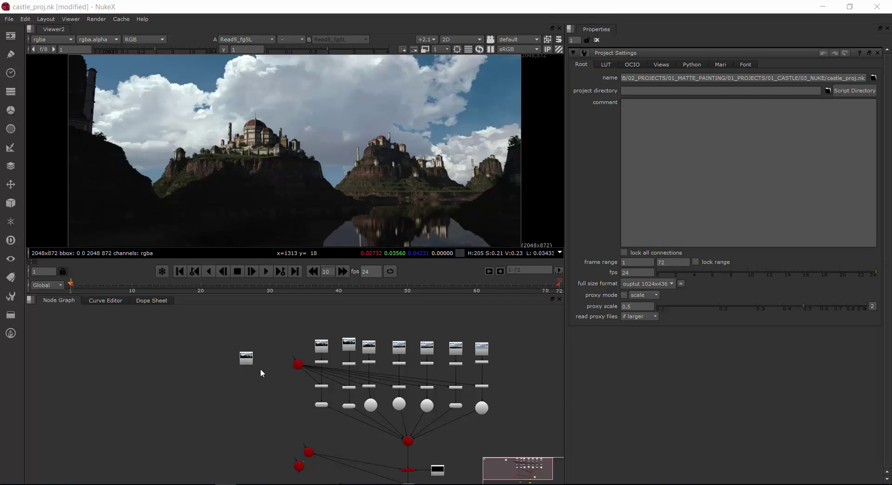
click(247, 362)
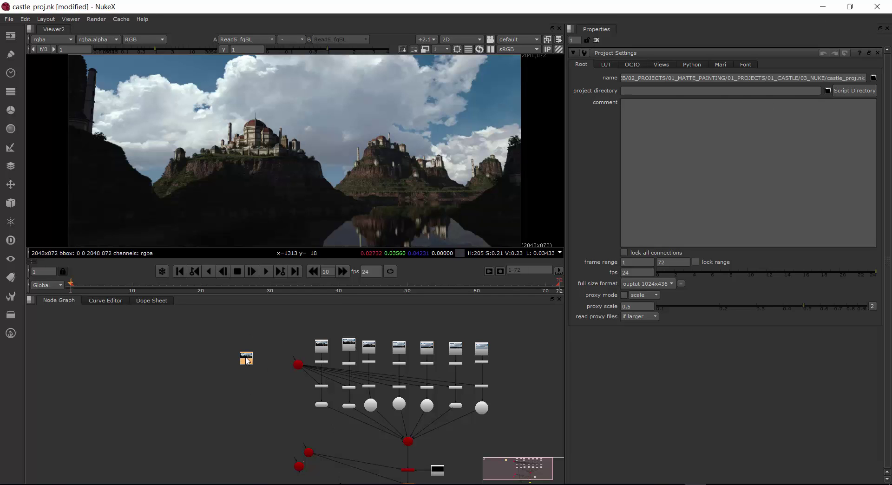
Step: Load 2k_bg.tif from the breakout_layers/nuke folder into a new Read node, with the sequences option off
click(7, 39)
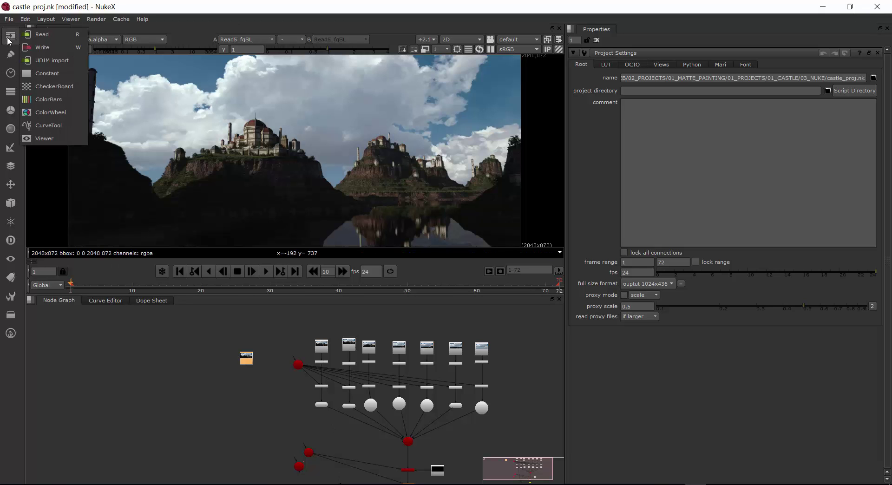
click(43, 36)
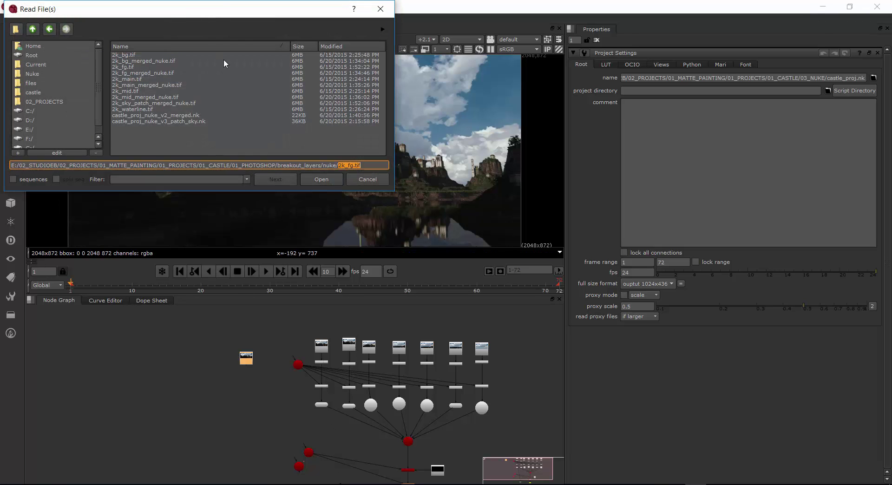
drag(223, 18, 640, 134)
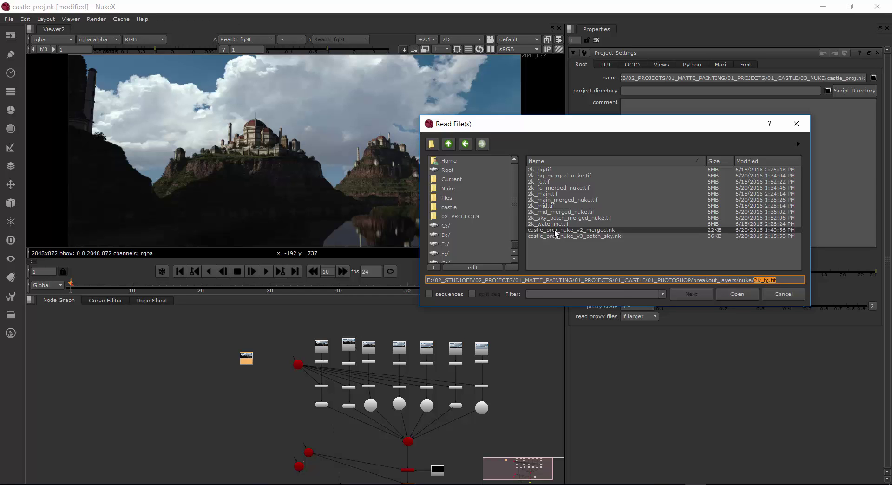
click(546, 171)
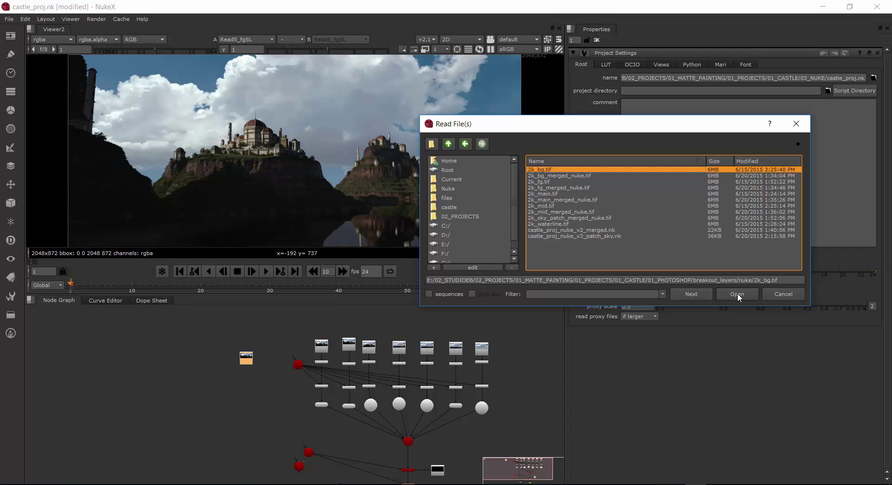
click(430, 293)
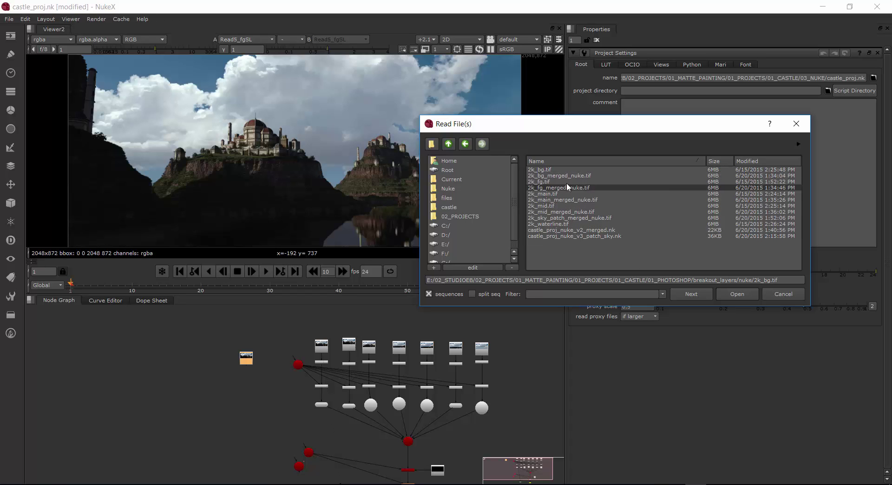
click(429, 295)
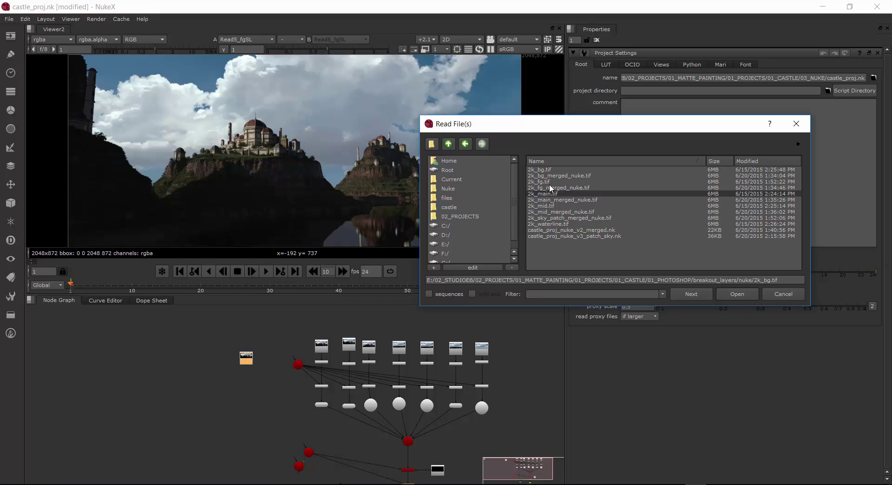
click(543, 170)
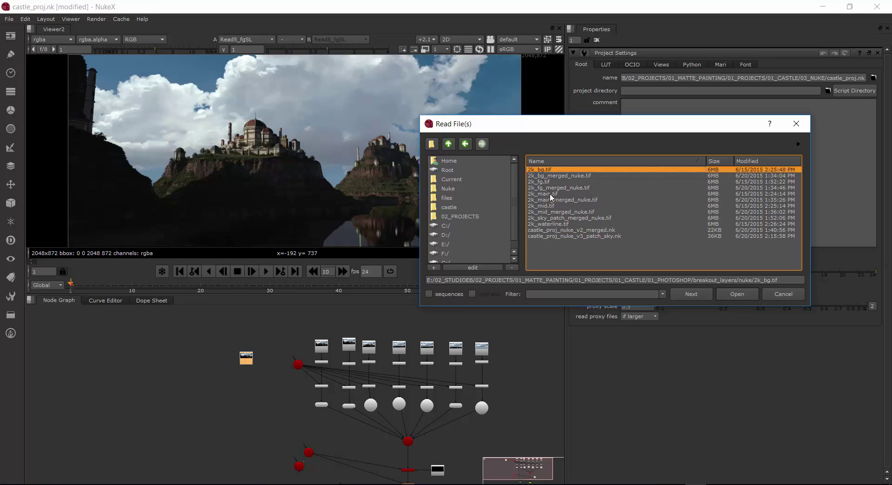
click(736, 294)
Step: Place the new 2k_bg.tif Read node beside the unconnected 2k_fg.tif one and connect it to viewer input 1
drag(248, 359, 208, 343)
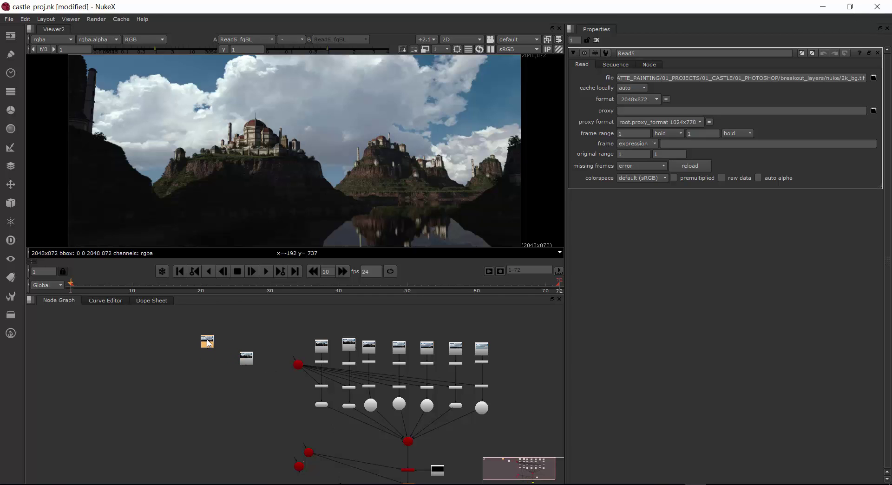
mouse_move(208, 343)
mouse_down()
mouse_move(248, 333)
mouse_move(201, 336)
mouse_up()
key(1)
click(202, 344)
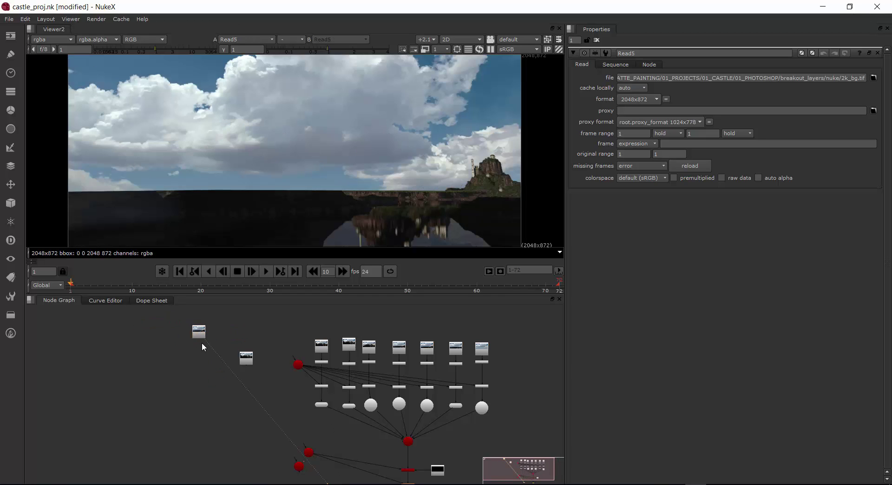
drag(204, 333, 210, 352)
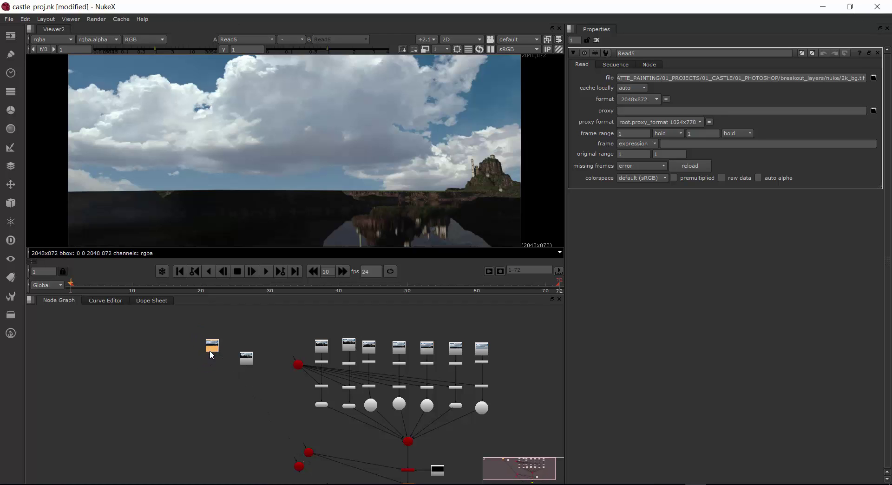
Step: Move the Viewer2 node up beneath the 2k_bg.tif and unconnected 2k_fg.tif Read nodes
middle_drag(273, 401, 283, 343)
scroll(283, 343, up, 1)
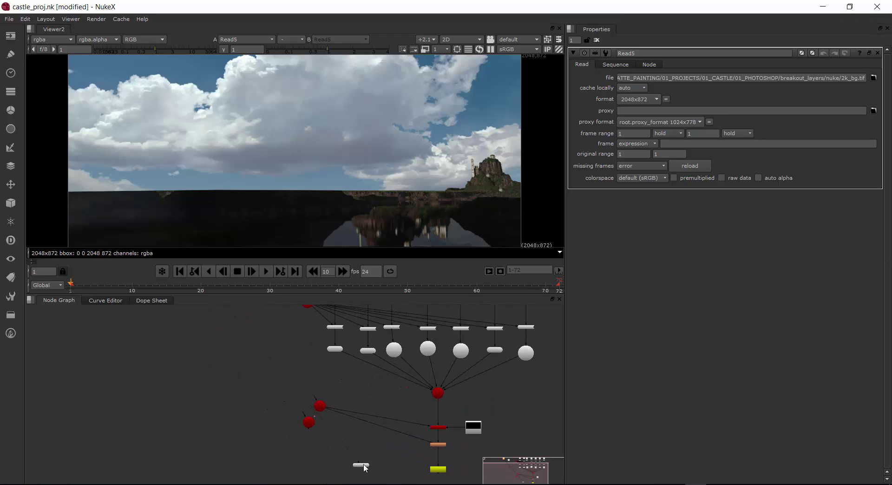
drag(363, 465, 242, 353)
scroll(243, 353, up, 4)
middle_drag(279, 326, 411, 451)
scroll(411, 451, up, 3)
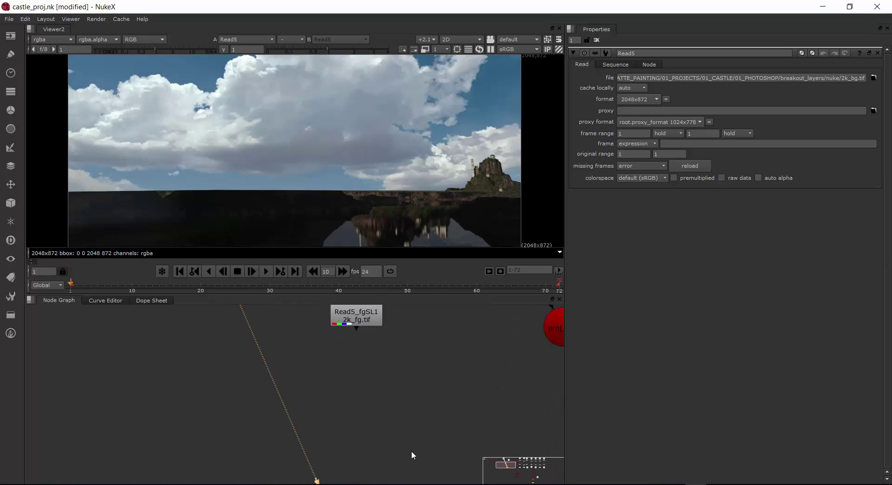
scroll(377, 472, down, 2)
scroll(378, 475, down, 2)
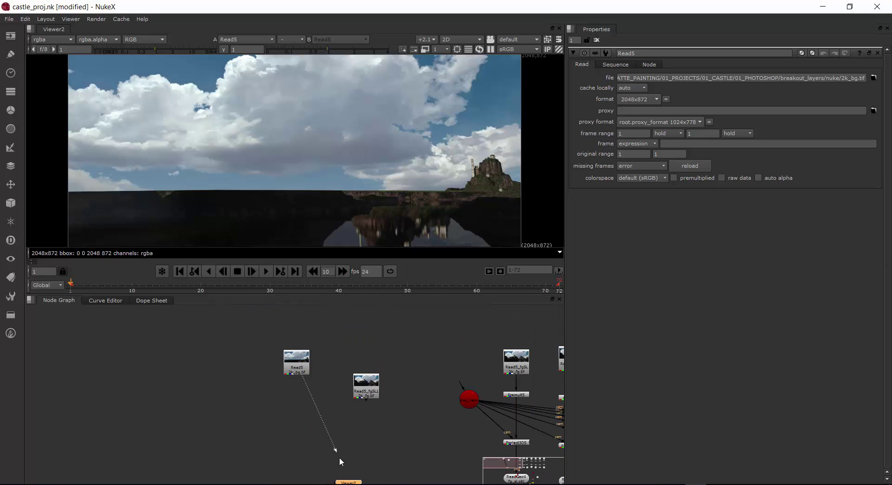
drag(351, 464, 315, 407)
scroll(327, 408, up, 3)
middle_drag(331, 372, 294, 423)
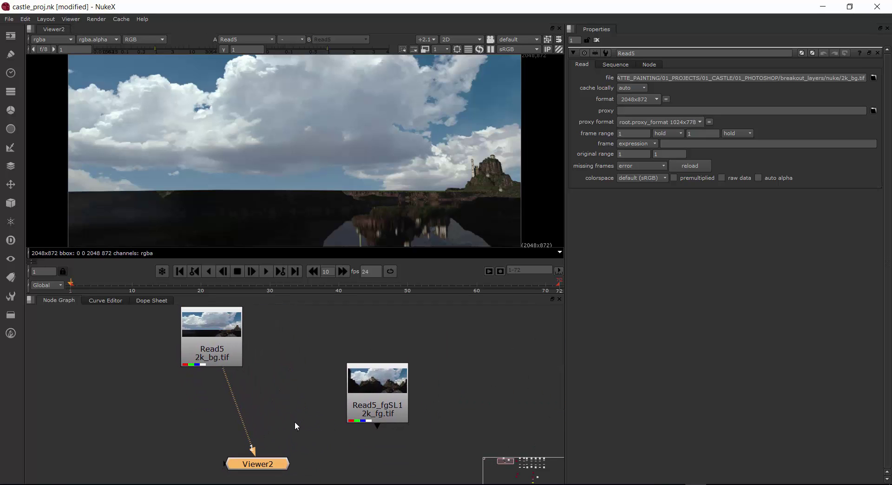
scroll(295, 422, down, 1)
scroll(309, 422, down, 2)
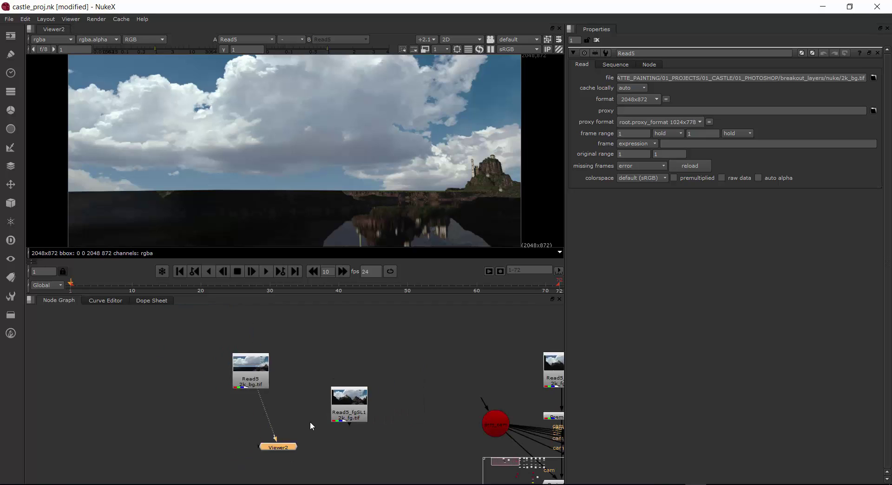
scroll(315, 426, up, 3)
scroll(316, 426, down, 1)
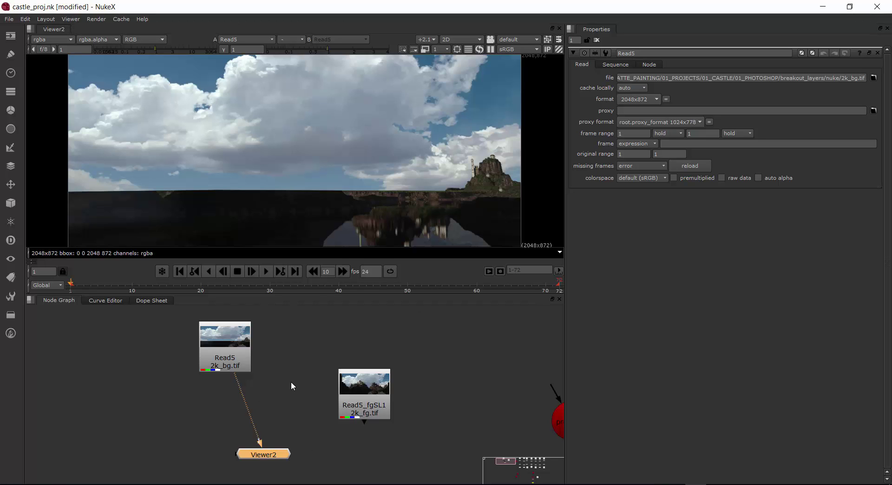
mouse_move(291, 381)
mouse_down()
mouse_move(302, 395)
mouse_move(287, 384)
mouse_up()
middle_drag(282, 380, 208, 408)
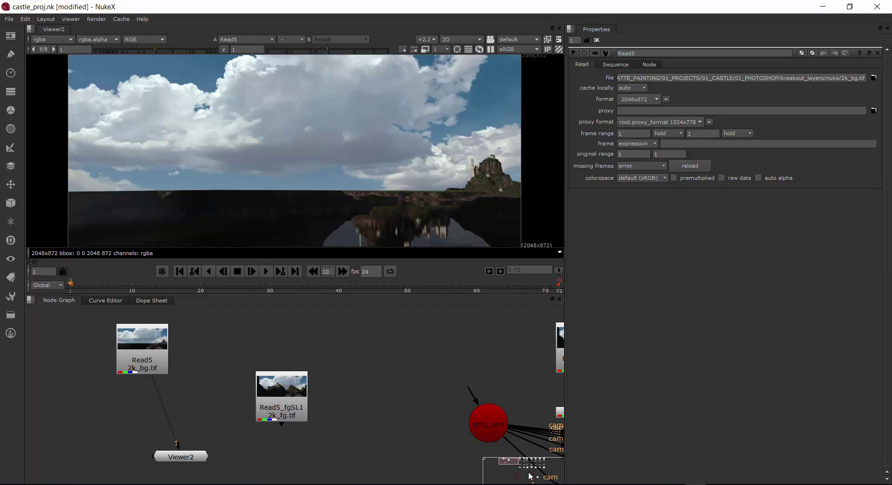
Step: Align the unconnected 2k_fg.tif Read node next to the 2k_bg.tif one and connect it to viewer input 2
mouse_move(510, 462)
mouse_down()
mouse_move(521, 467)
mouse_move(507, 469)
mouse_move(505, 461)
mouse_up()
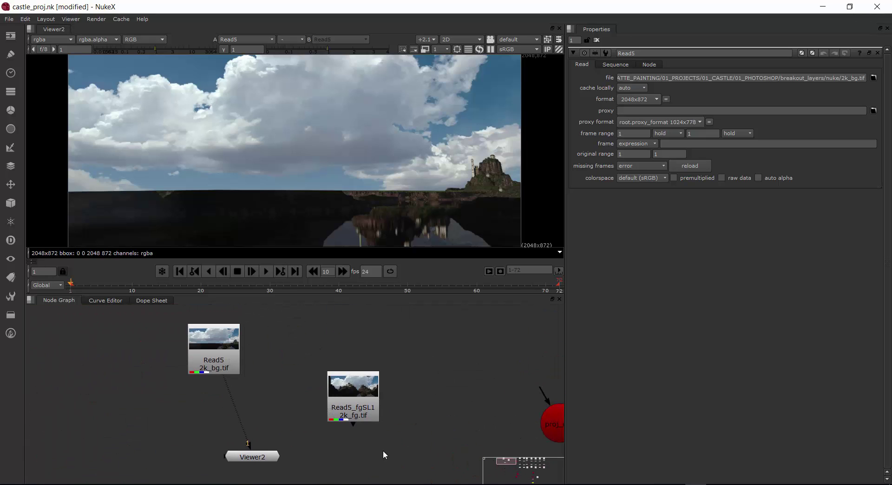
drag(361, 403, 310, 352)
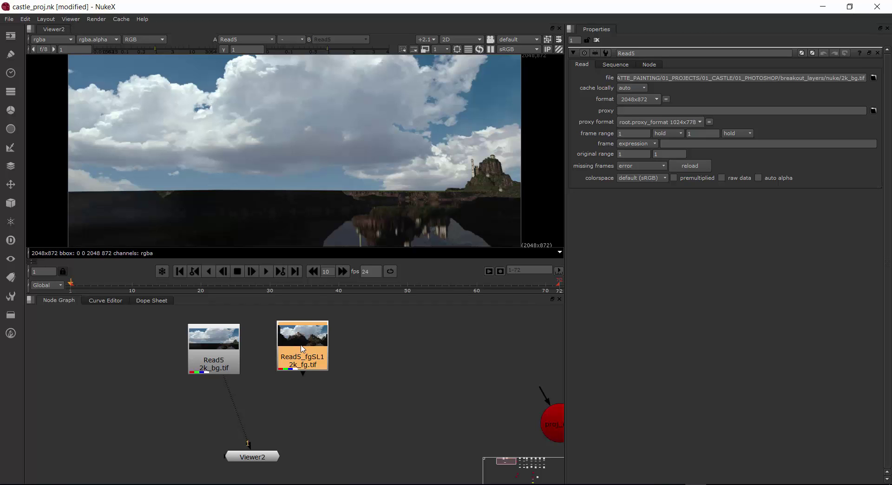
key(2)
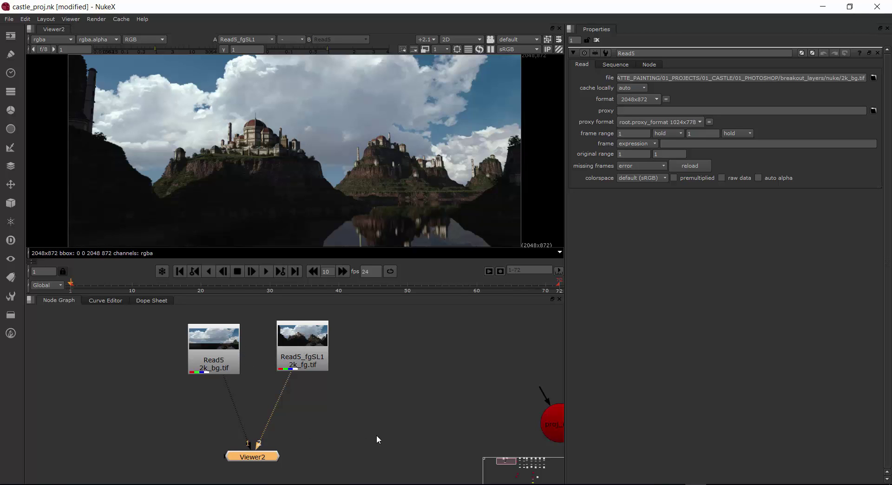
Step: Switch the viewer back and forth between inputs 1 and 2 to compare the background and foreground images
key(1)
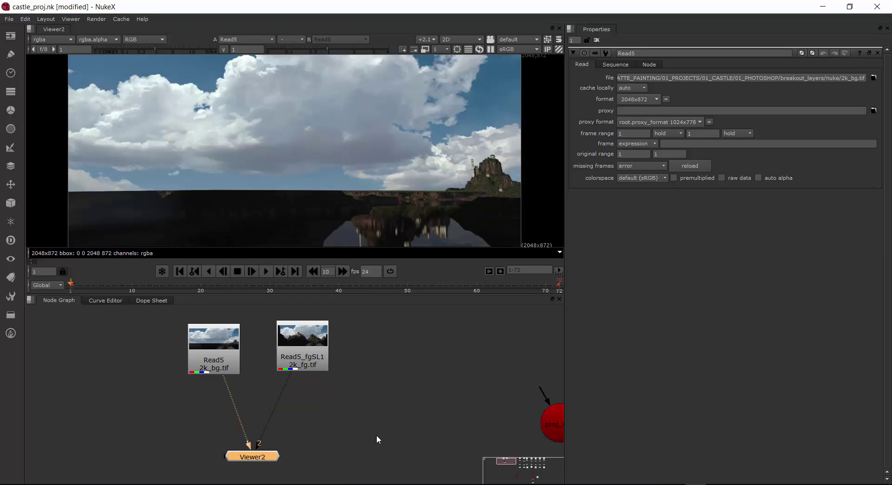
key(2)
key(1)
key(2)
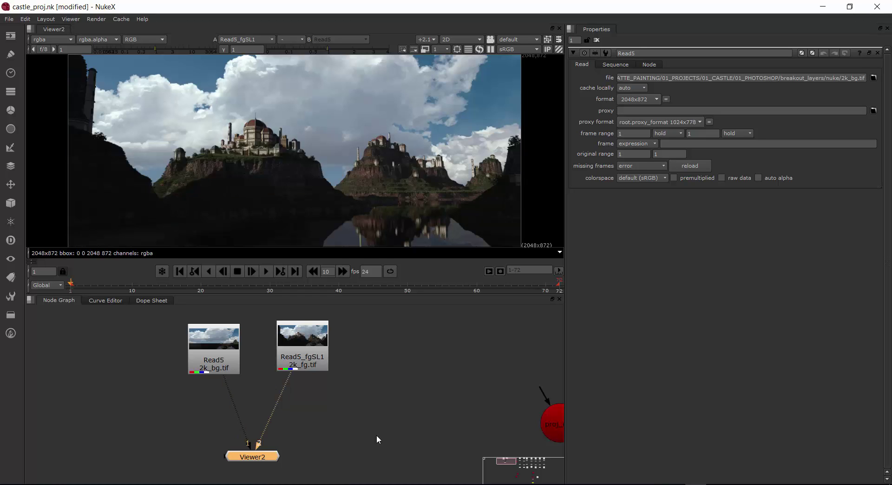
key(1)
key(2)
key(1)
key(2)
key(1)
key(2)
key(1)
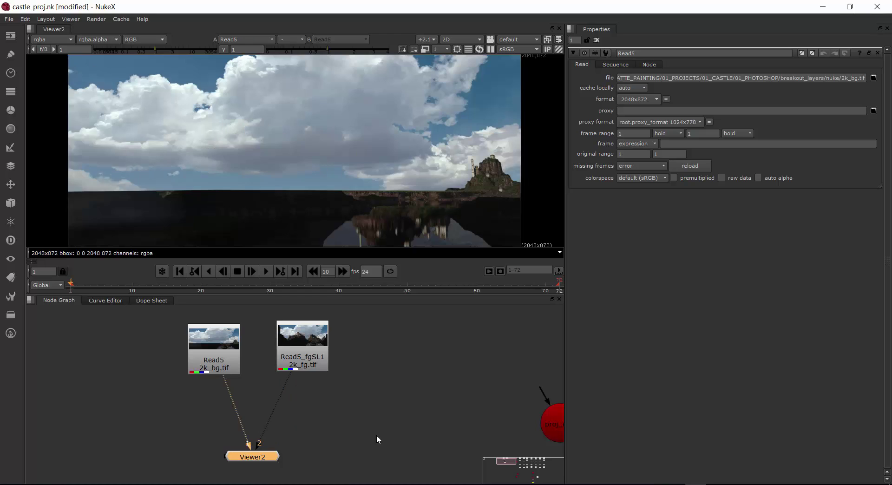
key(2)
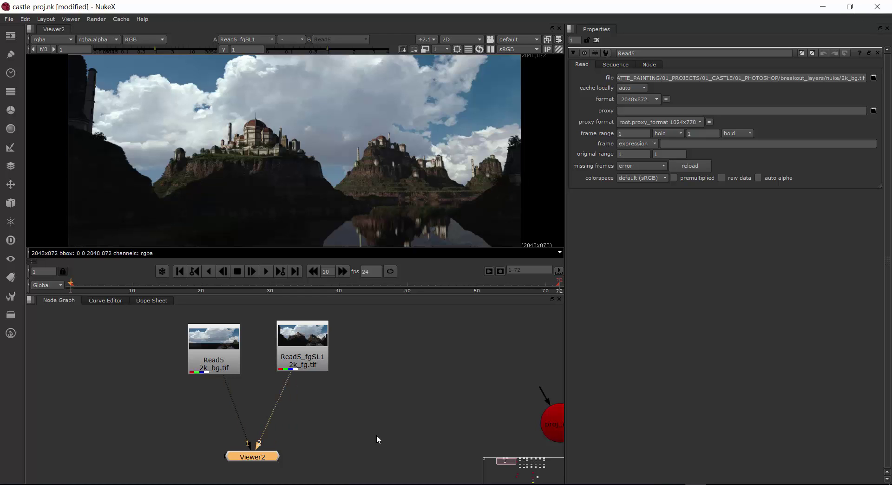
scroll(428, 374, down, 2)
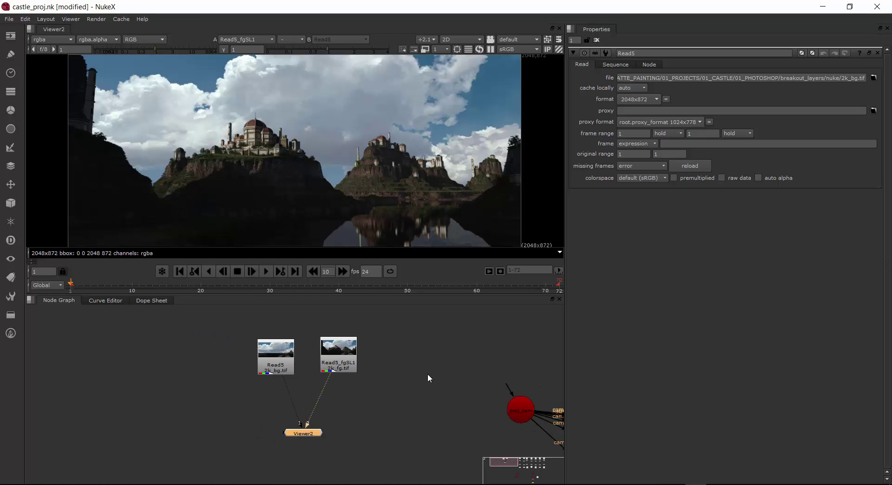
middle_drag(548, 371, 378, 372)
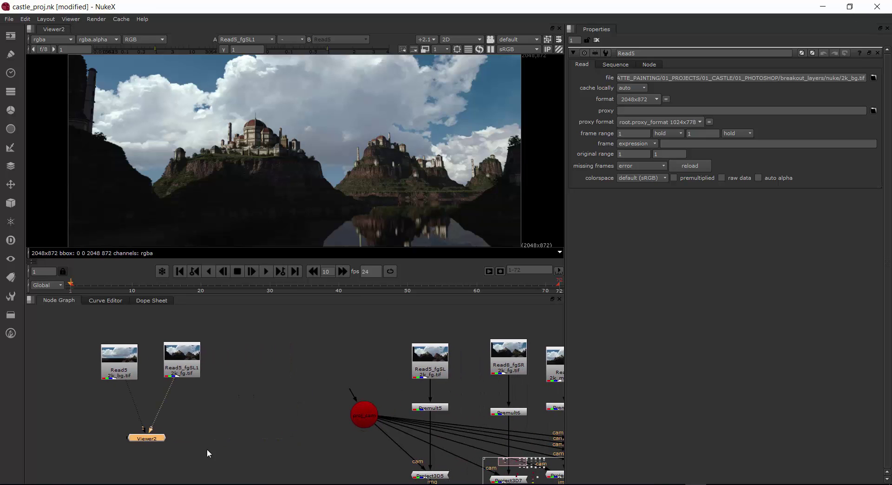
Step: Shift the Viewer2 node around below the two separate Read nodes and delete it
drag(154, 439, 238, 448)
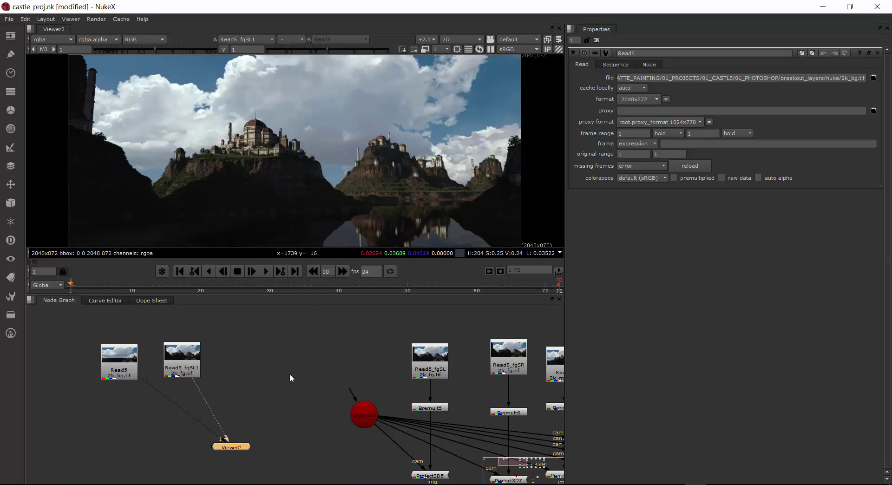
drag(222, 453, 191, 426)
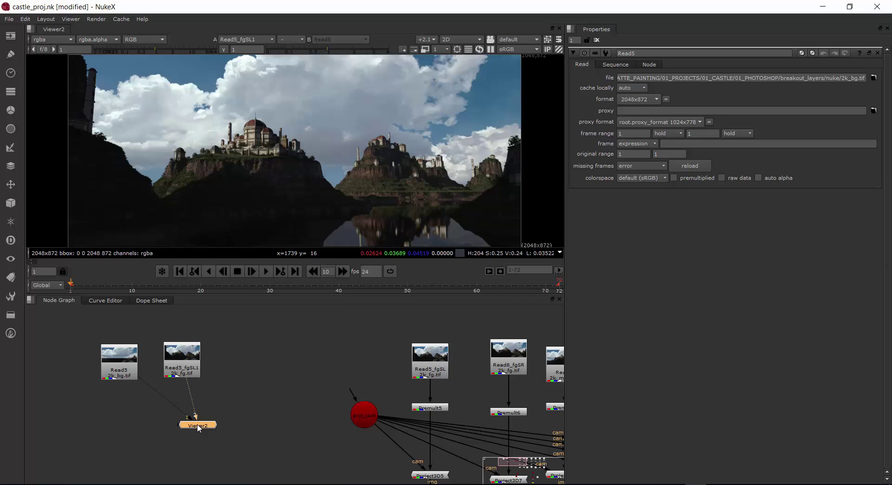
key(Delete)
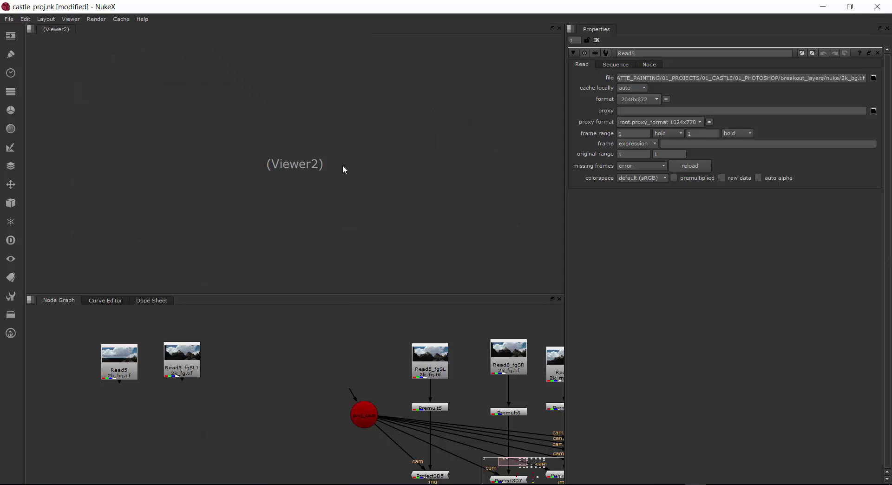
Step: Create a viewer on the separate 2k_fg.tif Read node and place it lower down, below that node
click(121, 369)
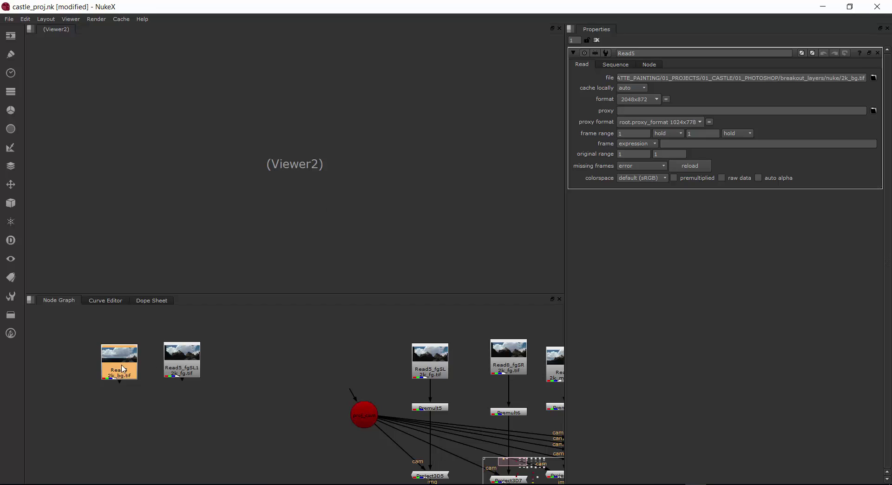
click(445, 355)
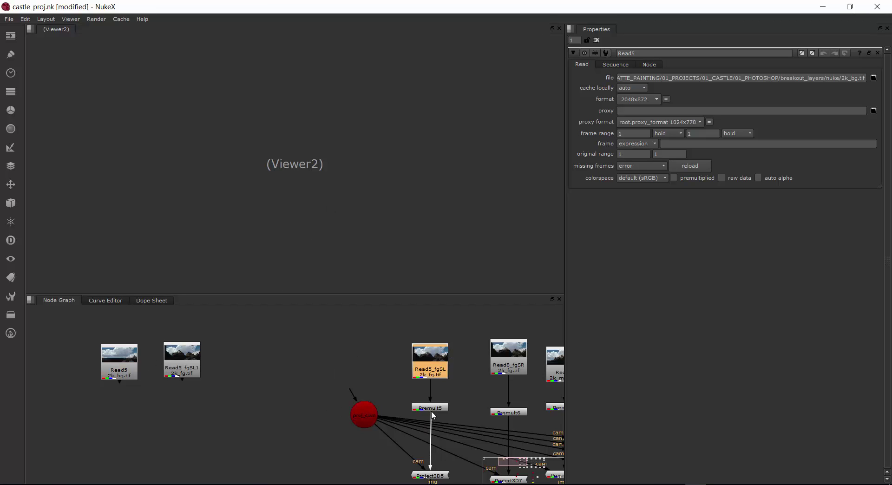
click(181, 369)
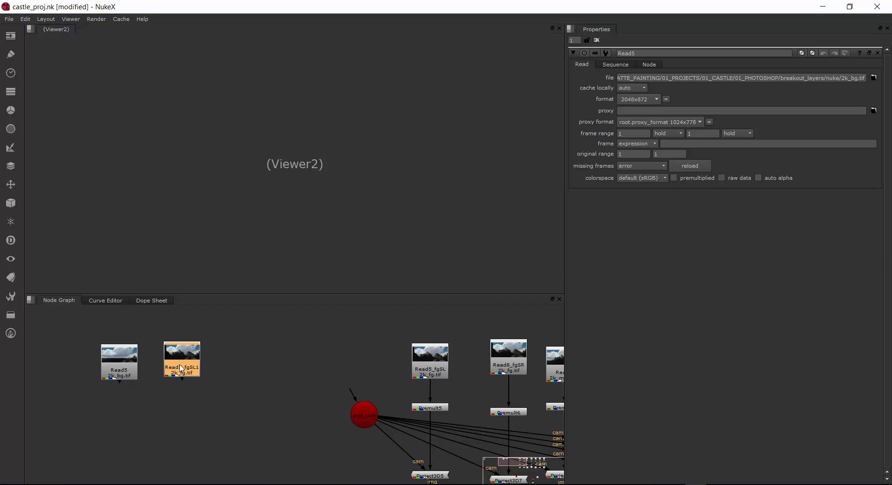
key(1)
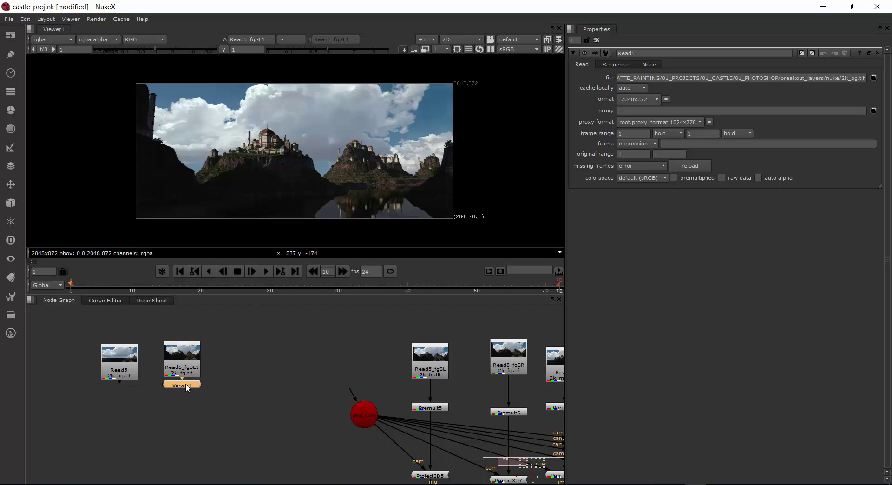
drag(185, 386, 221, 455)
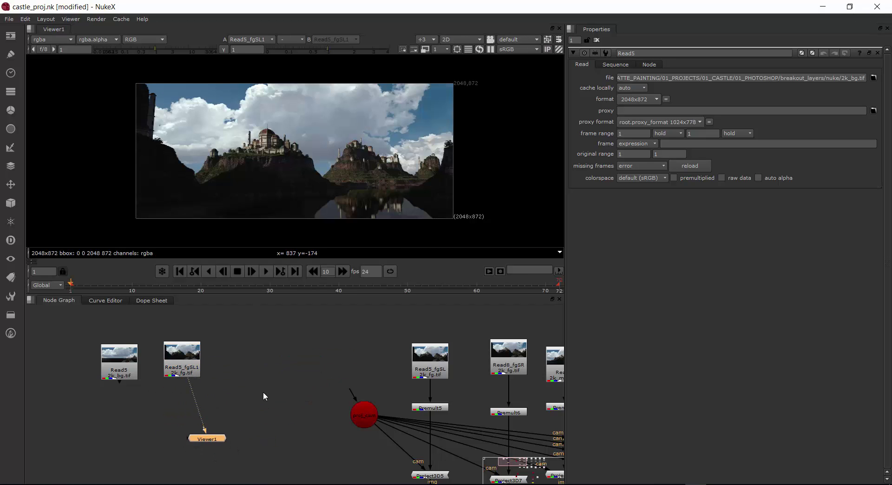
Step: Show the properties of the separate 2k_bg.tif and 2k_fg.tif Read nodes in turn, ending on 2k_bg.tif
scroll(297, 367, down, 3)
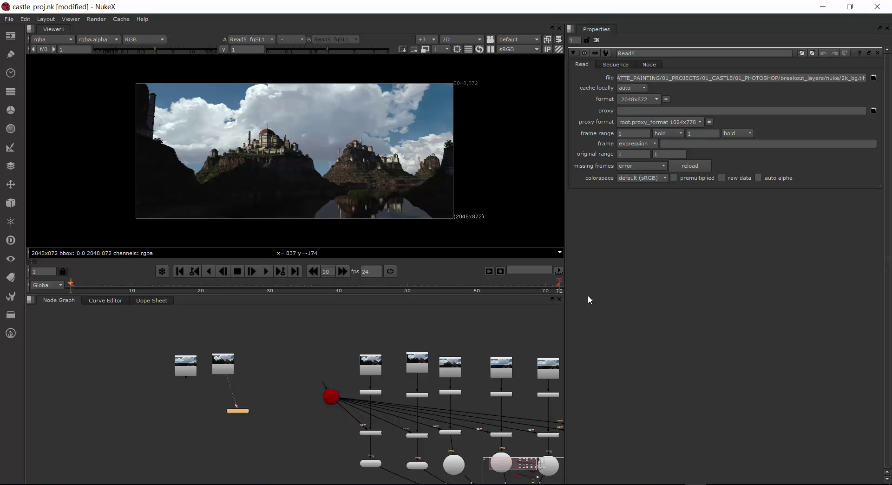
click(279, 355)
click(225, 366)
click(308, 335)
click(182, 366)
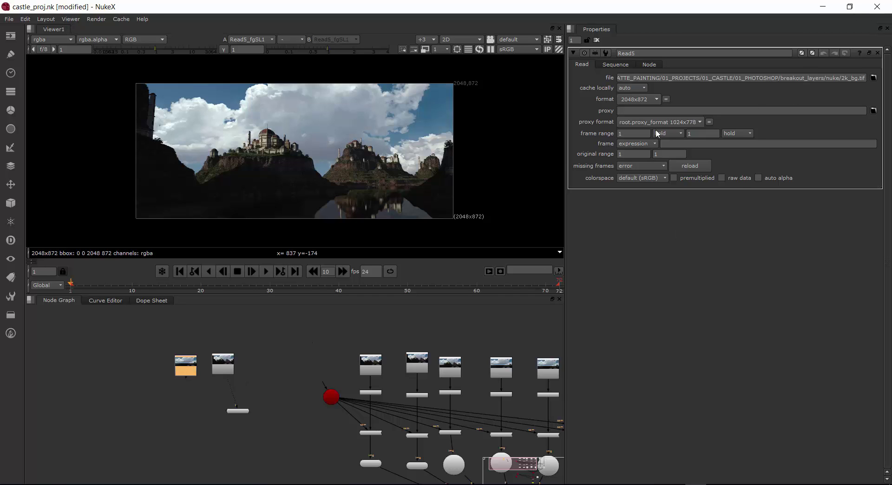
double_click(224, 368)
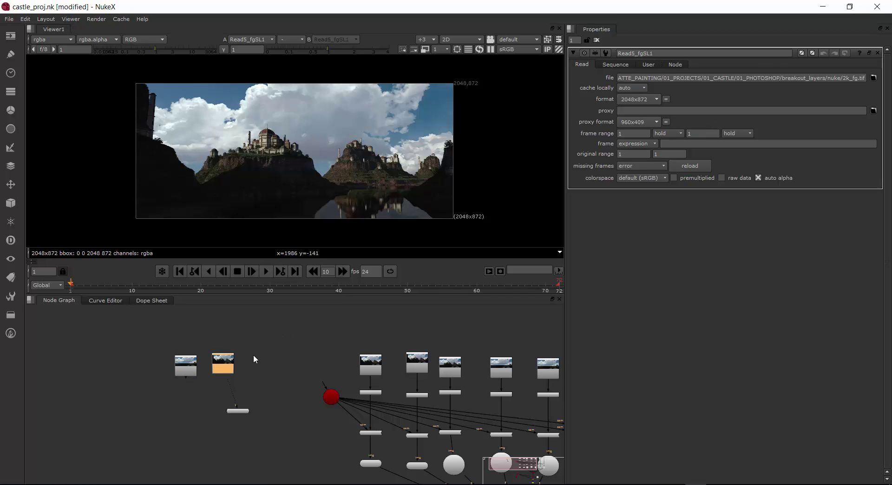
double_click(189, 368)
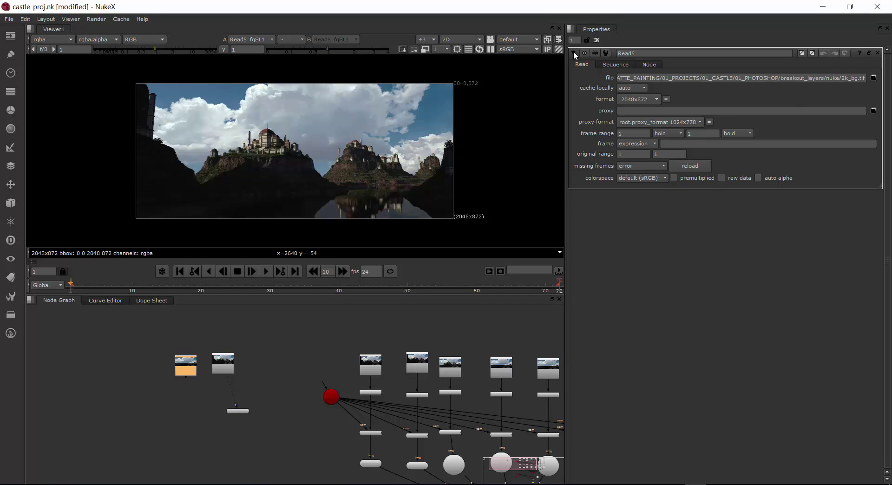
Step: Set the maximum number of open property panels to 10
click(575, 41)
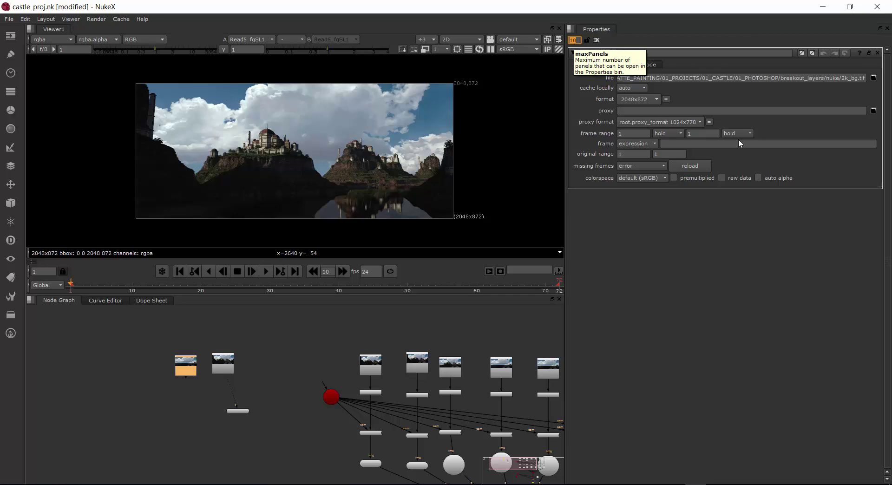
click(720, 252)
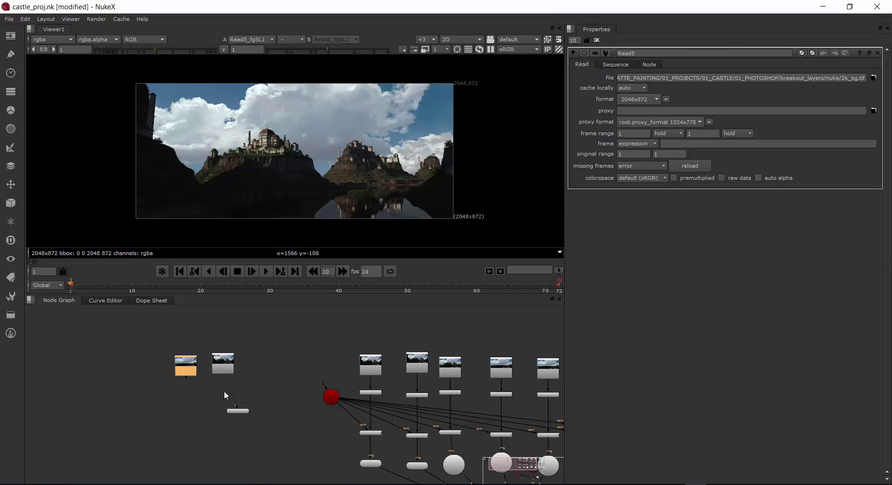
click(275, 370)
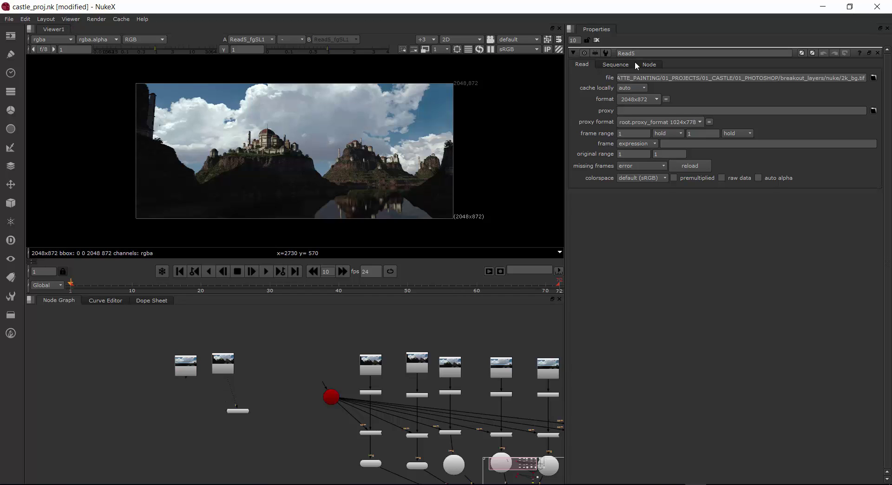
Step: Space the separate 2k_bg.tif and 2k_fg.tif Read nodes further apart
scroll(207, 356, up, 3)
click(149, 390)
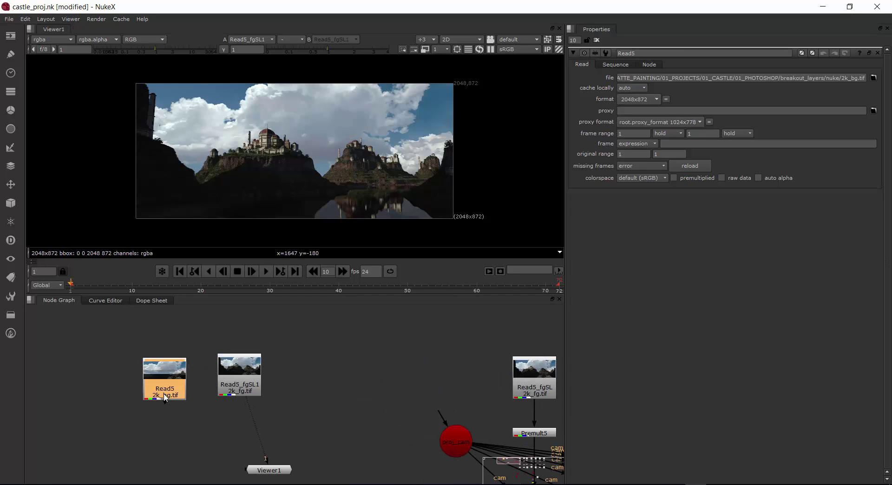
drag(228, 394, 269, 397)
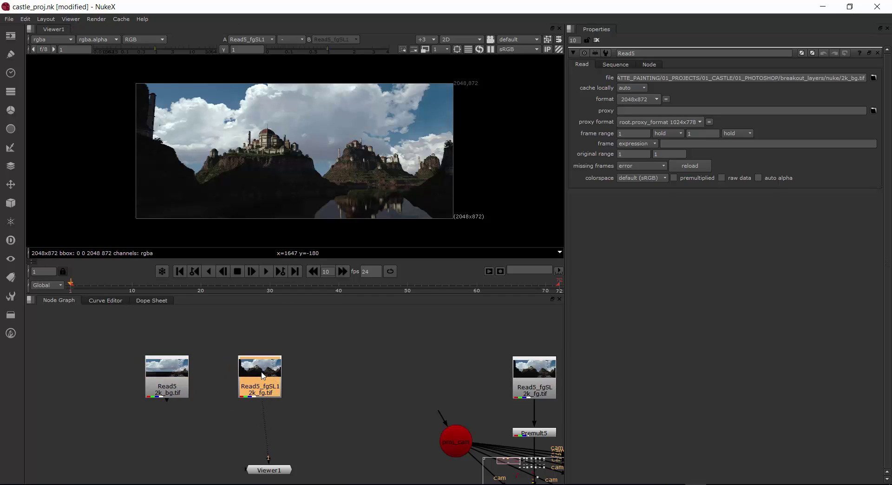
Step: Open the properties of the separate 2k_fg.tif Read node and the proj_cam camera alongside those of 2k_bg.tif
double_click(263, 375)
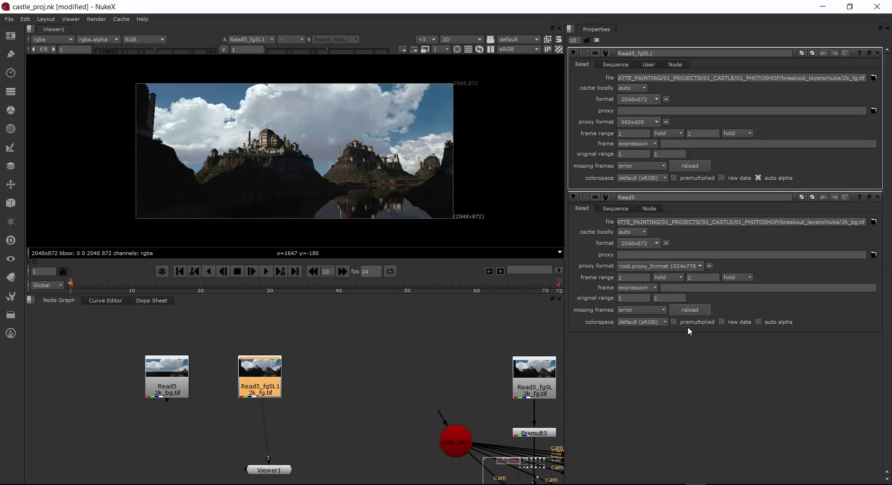
click(459, 444)
double_click(460, 445)
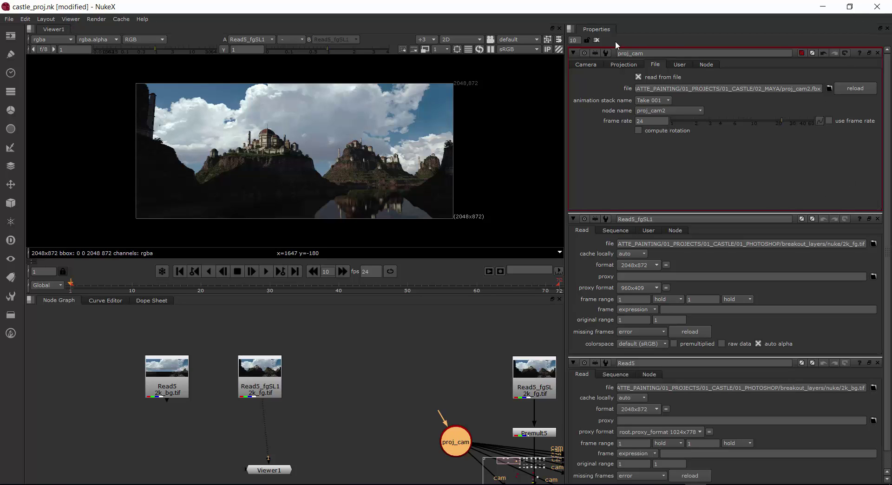
Step: Limit the number of open property panels to 2 and deselect the camera node
click(574, 40)
text(2)
key(Return)
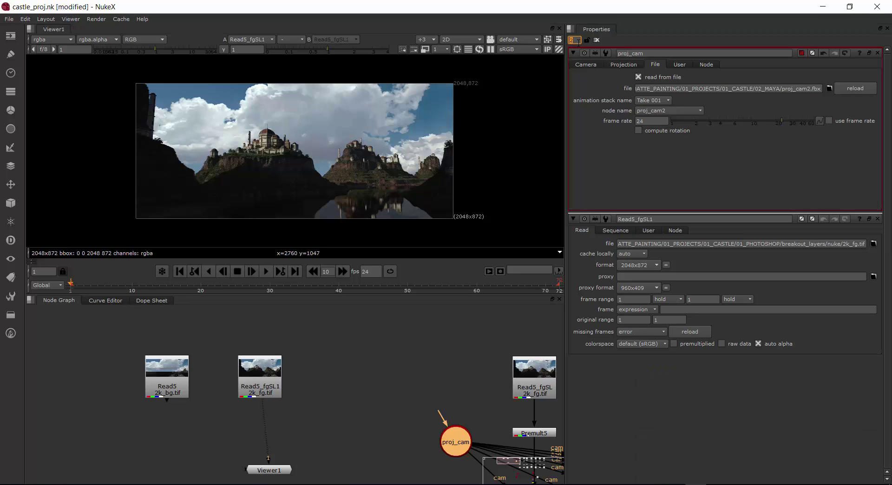
click(359, 382)
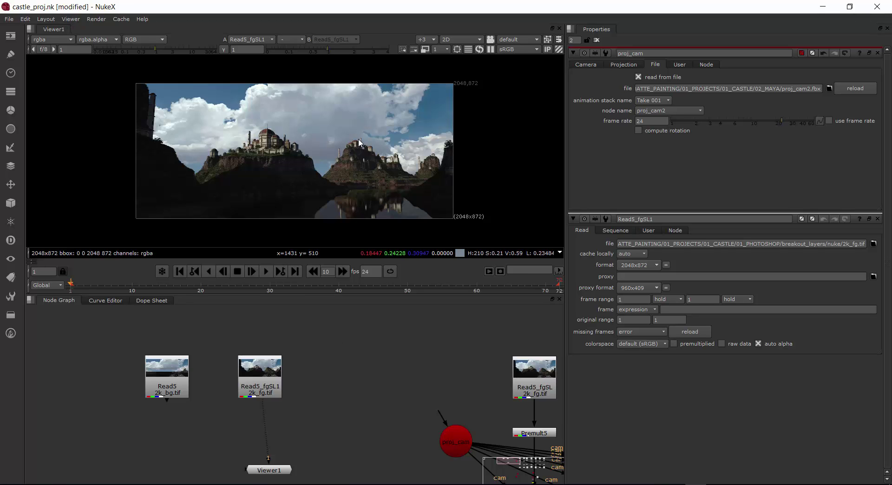
Step: Enlarge the castle image and resize the panes so the viewer is taller and wider and the properties area narrower
mouse_move(358, 143)
middle_down()
mouse_move(464, 149)
mouse_move(332, 133)
mouse_move(184, 131)
mouse_move(366, 172)
mouse_move(351, 130)
mouse_move(358, 141)
middle_up()
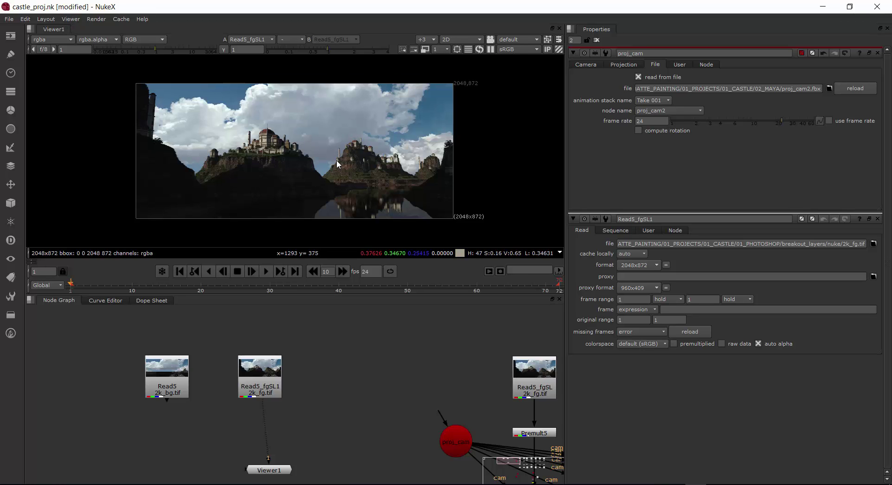
scroll(337, 160, up, 2)
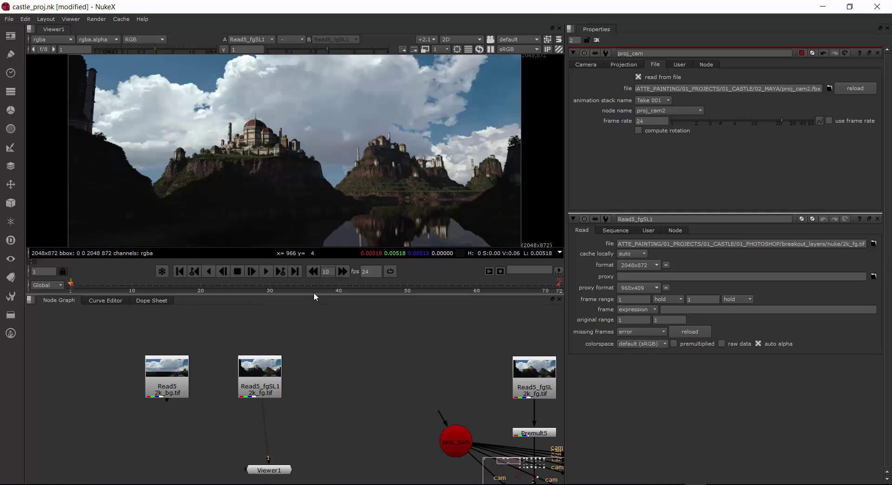
drag(314, 297, 292, 332)
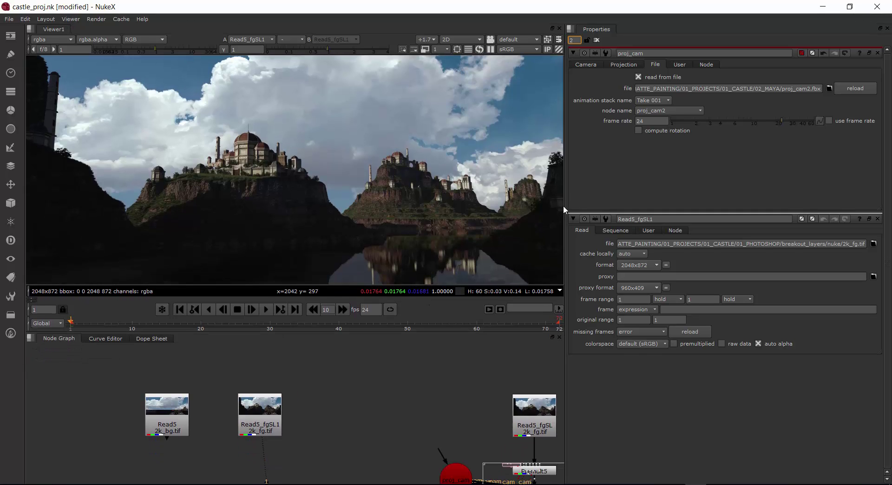
drag(565, 207, 726, 183)
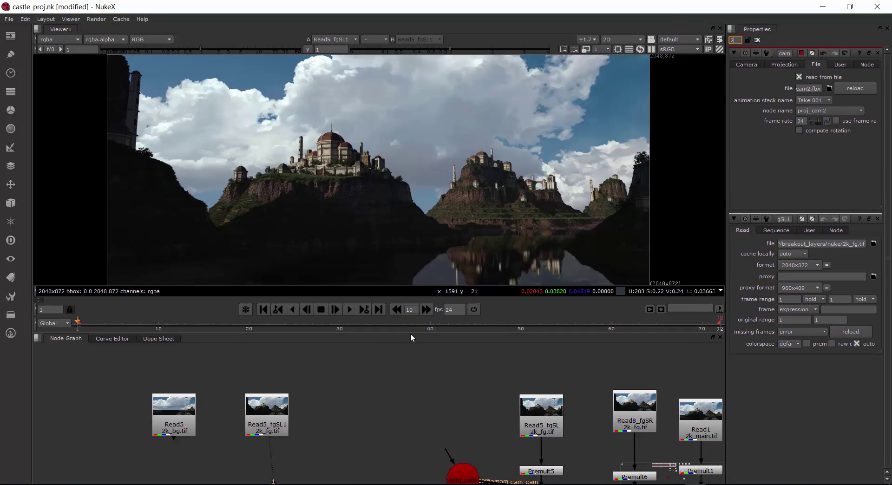
mouse_move(411, 335)
mouse_down()
mouse_move(409, 368)
mouse_move(421, 329)
mouse_up()
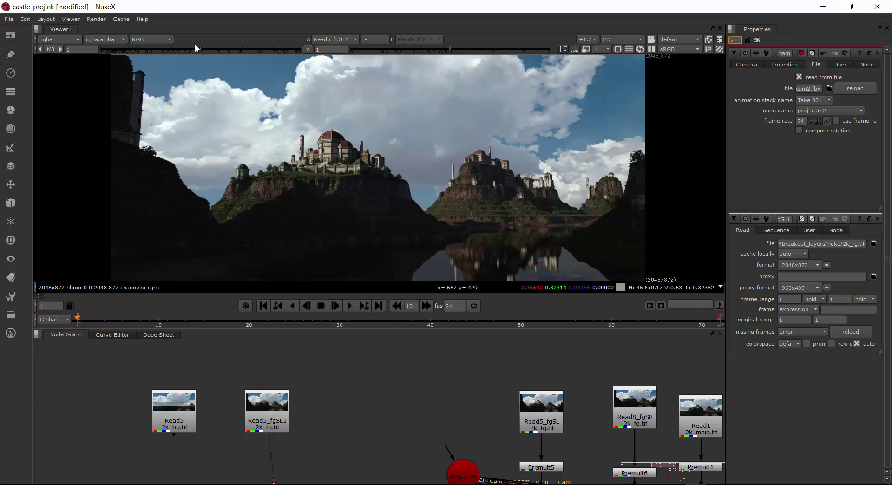
Step: Save the castle_proj.nk script
click(45, 19)
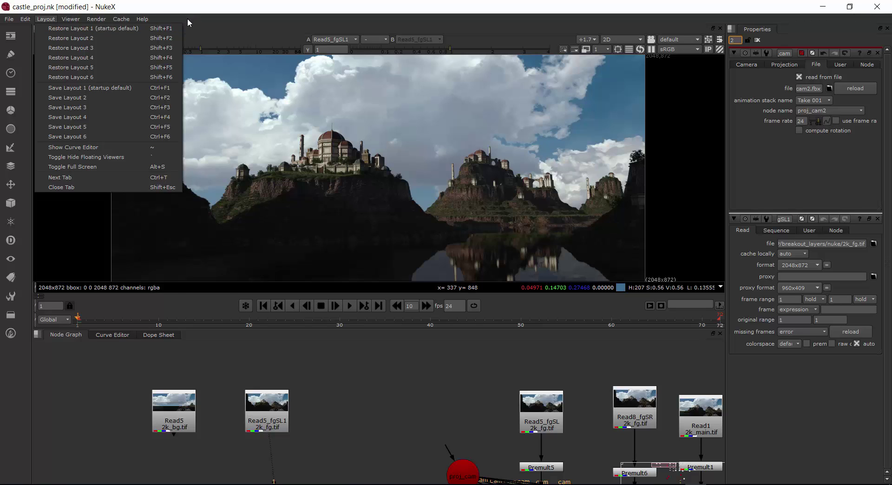
click(79, 29)
click(9, 19)
click(14, 47)
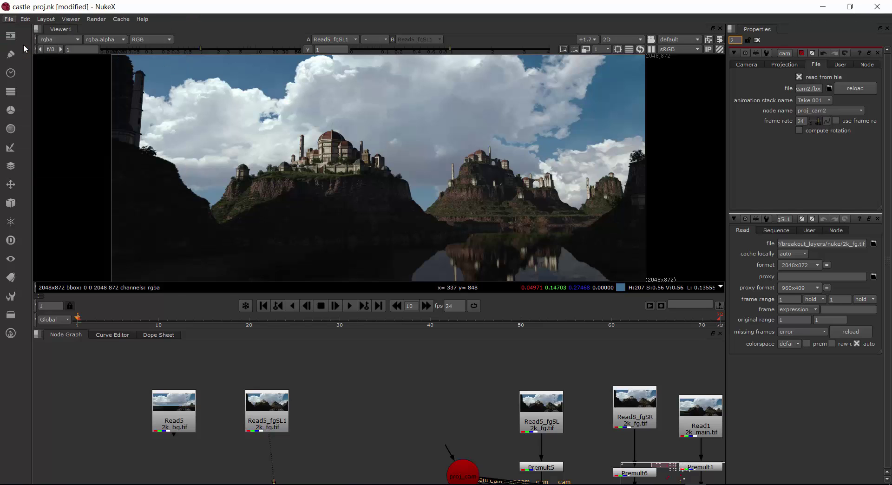
Step: Look over the saved workspace layouts, restore Layout 2 and widen its node graph pane
click(46, 19)
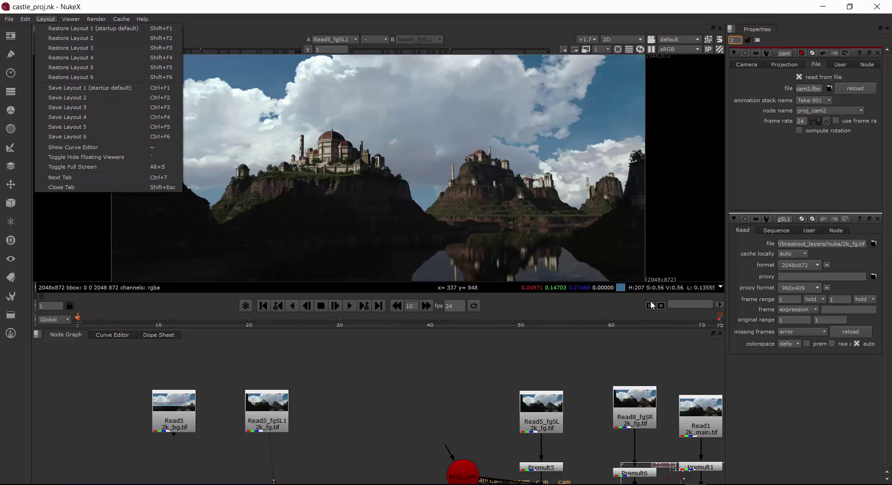
click(372, 408)
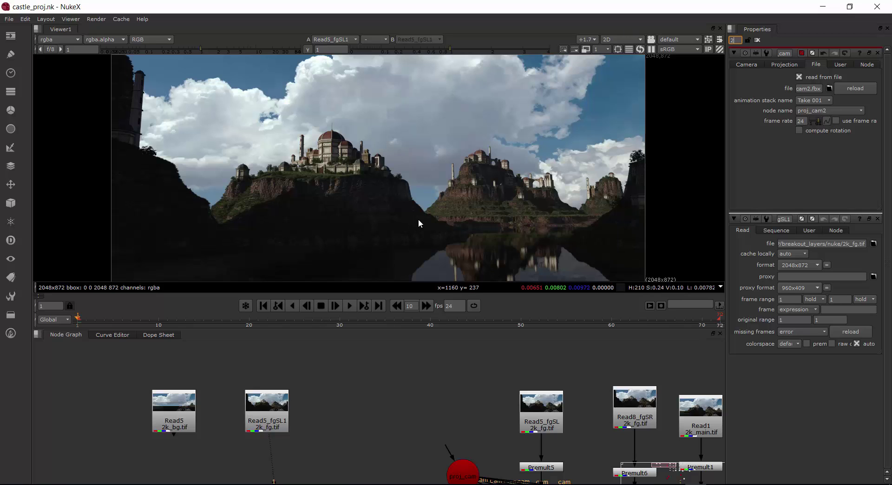
click(46, 19)
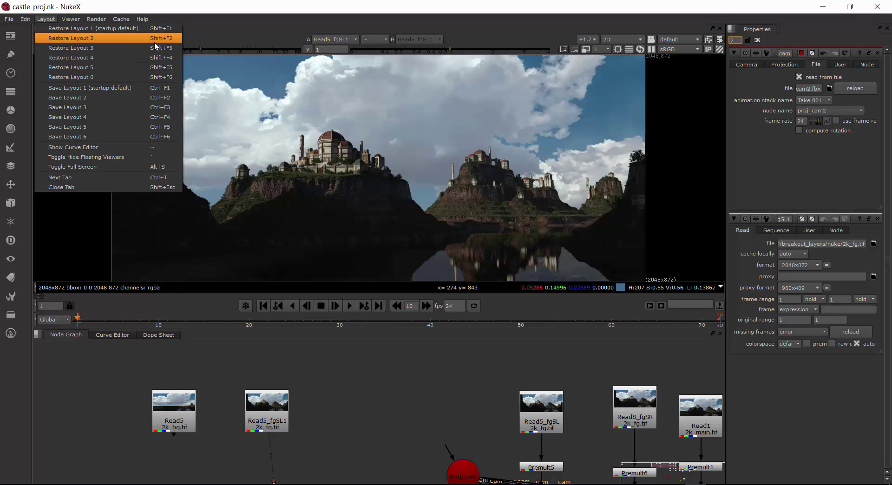
click(80, 39)
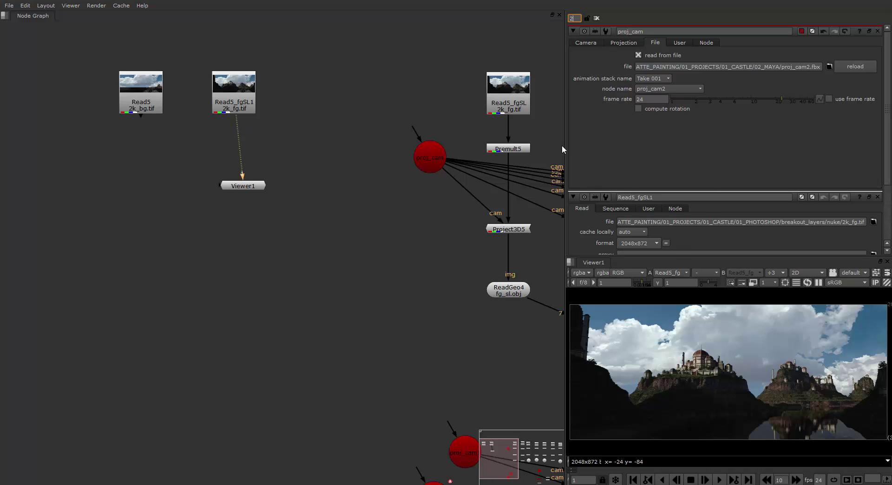
drag(564, 145, 681, 145)
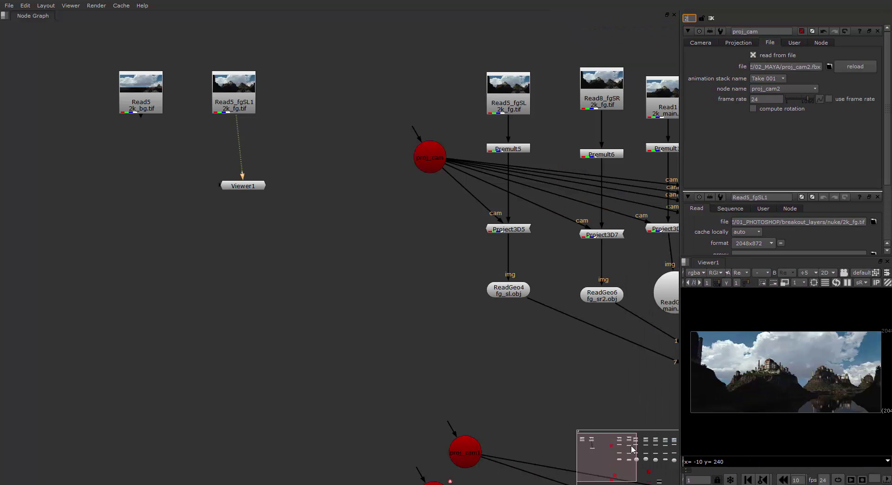
Step: Switch the workspace to Layout 5
click(39, 6)
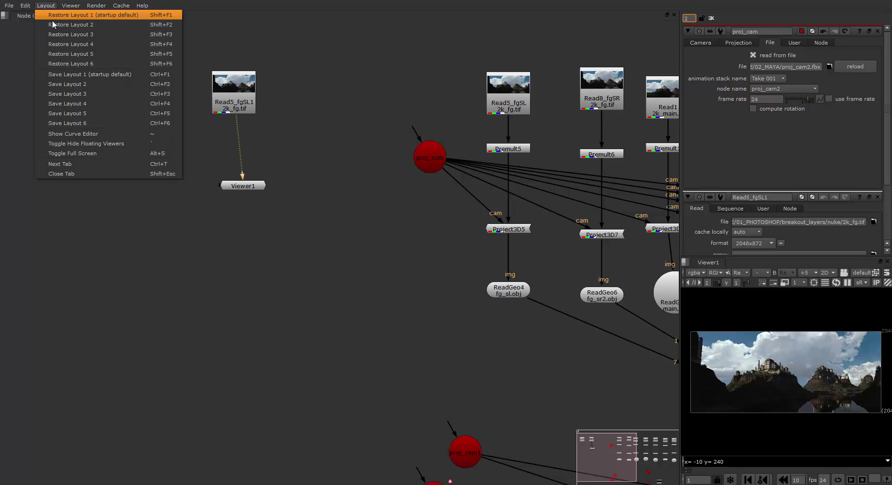
click(72, 53)
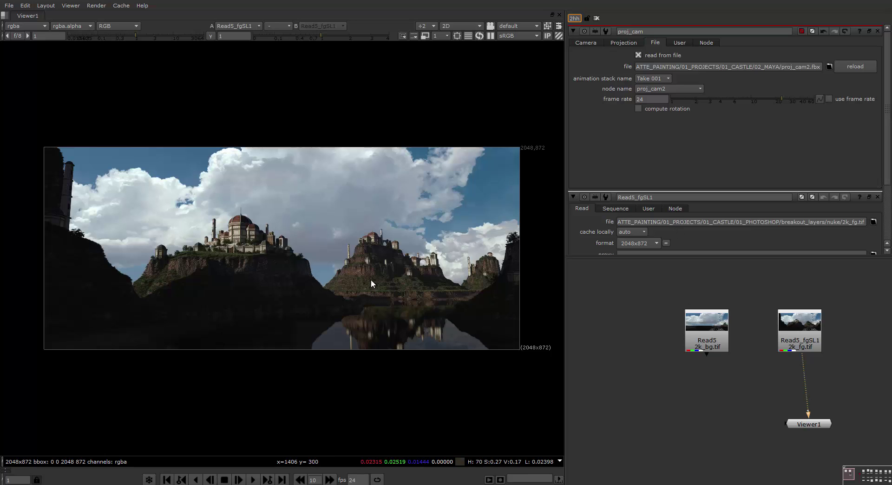
Step: Fit the castle image in the viewer, switch to the workspace layout with the node graph below the viewer, and maximize the window
middle_drag(371, 279, 352, 224)
key(h)
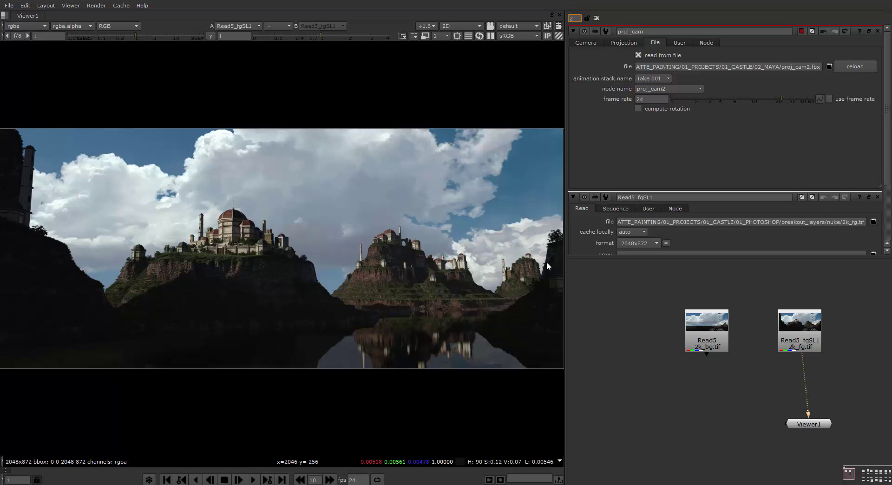
click(46, 6)
click(93, 14)
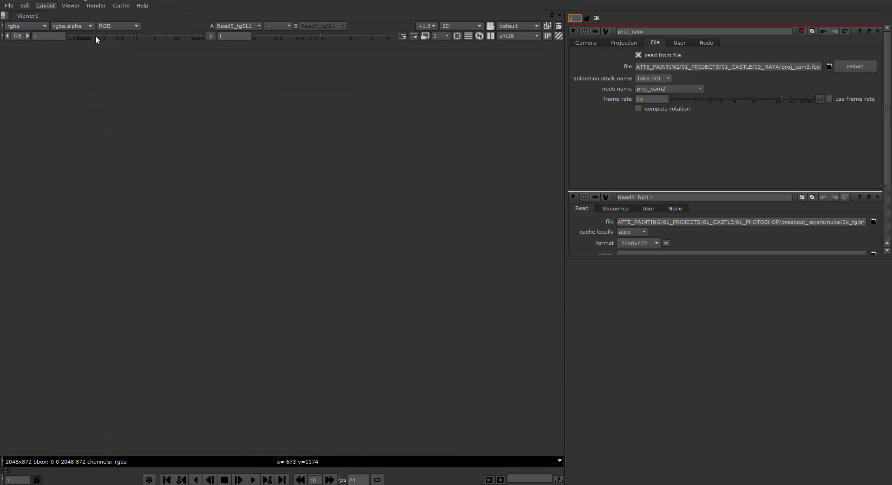
click(743, 19)
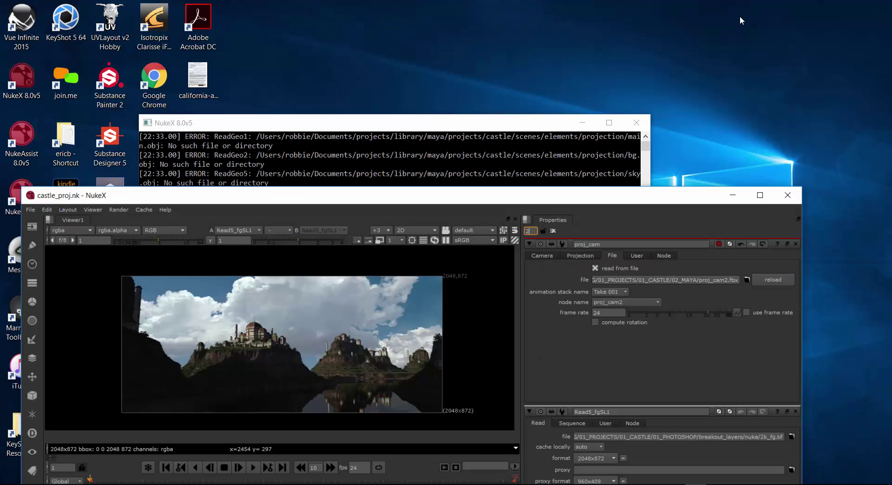
click(761, 200)
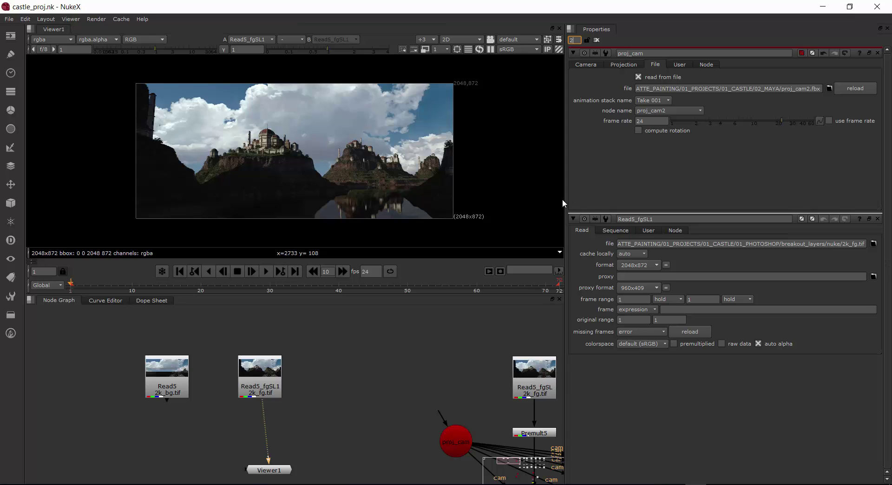
Step: Narrow the properties pane to widen the viewer and node graph, and fit the castle image in the viewer
drag(566, 200, 682, 198)
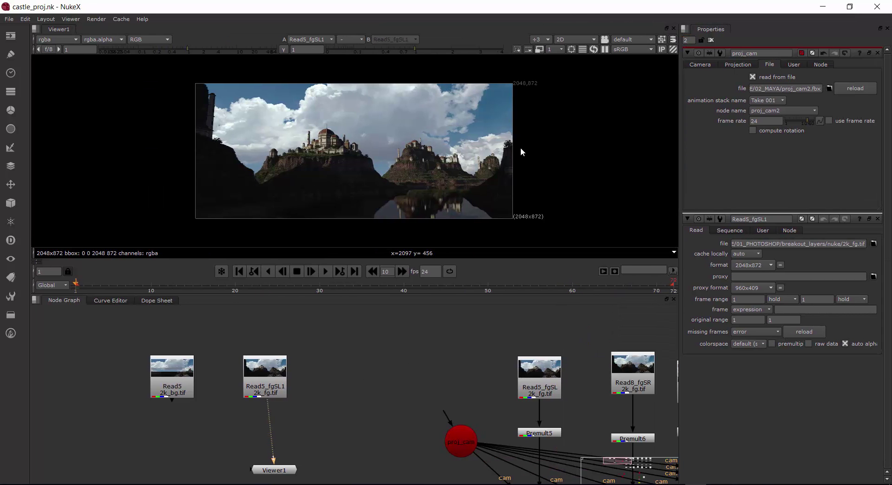
key(f)
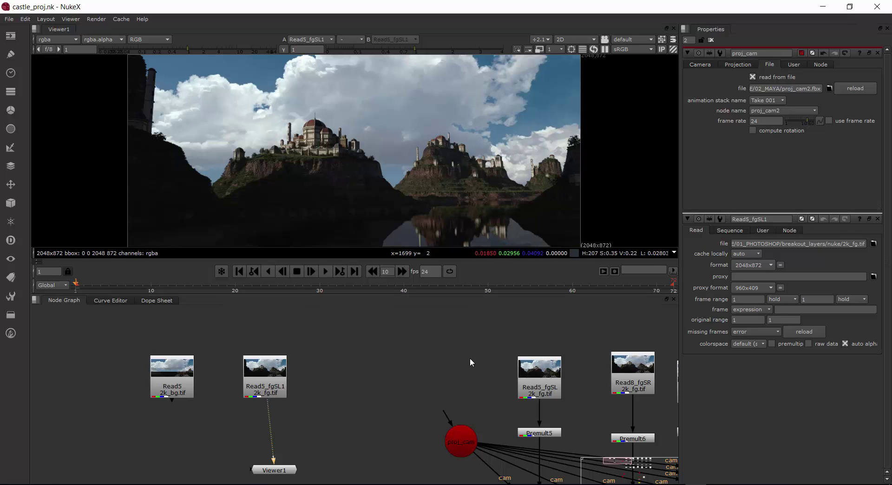
middle_drag(471, 359, 370, 324)
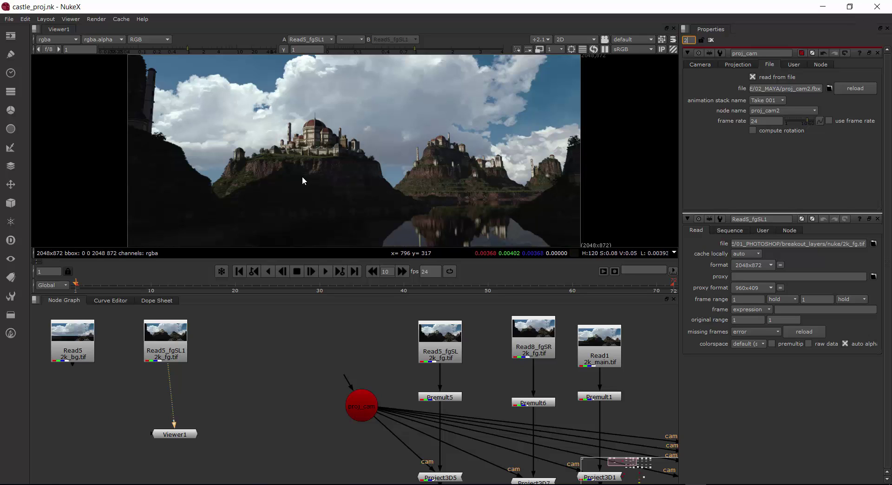
Step: Brighten the castle image by raising the viewer gain in steps to beyond 11.31
click(59, 49)
click(59, 50)
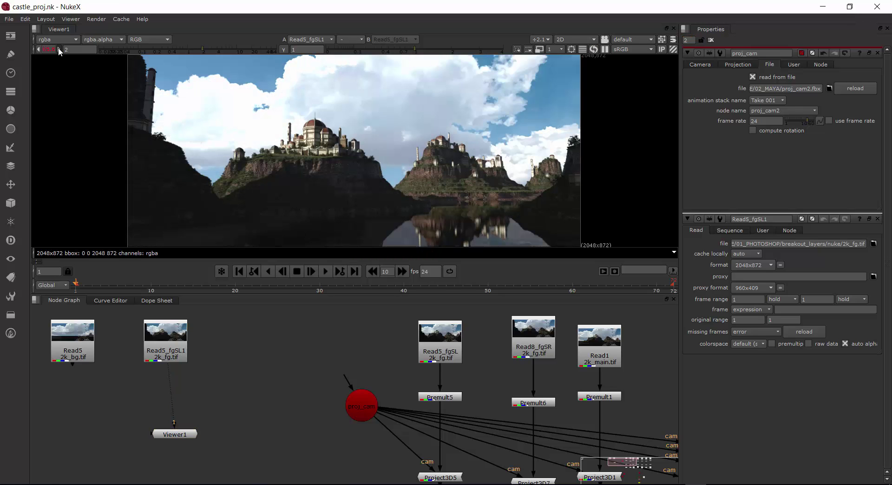
click(59, 50)
click(58, 49)
click(59, 49)
click(59, 49)
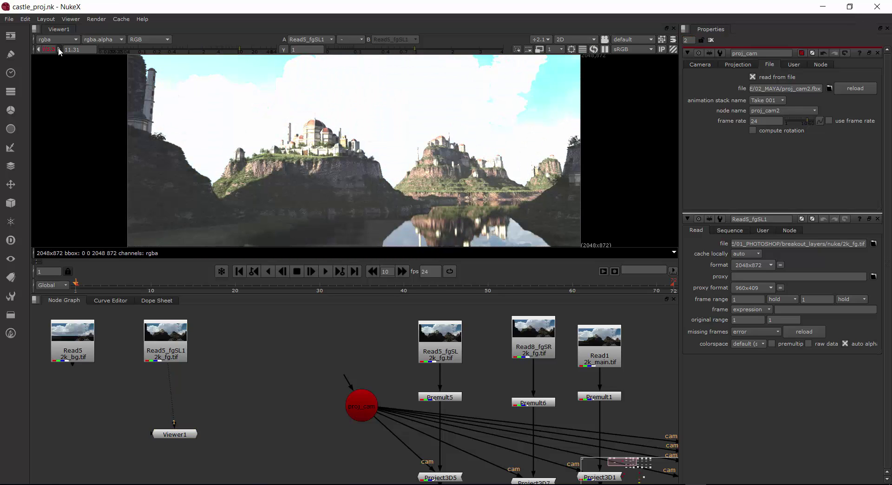
click(58, 50)
click(58, 49)
Step: Darken the castle image by lowering the viewer gain to 0.0625, and reset the gain to 1
click(38, 49)
click(38, 49)
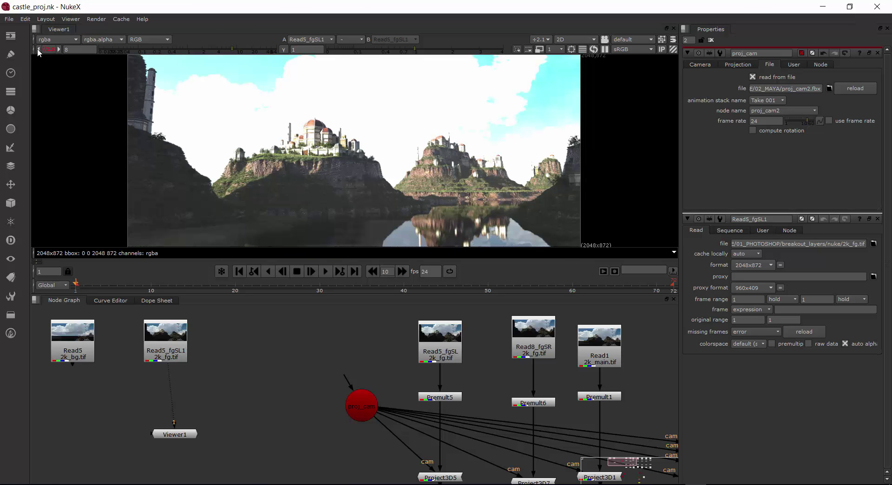
click(38, 49)
click(38, 49)
click(38, 49)
click(37, 49)
click(38, 50)
click(37, 50)
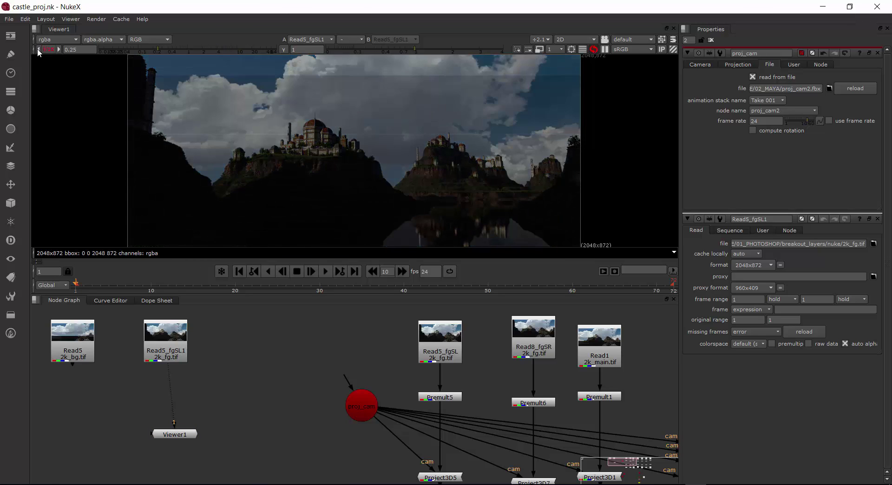
click(38, 49)
click(38, 49)
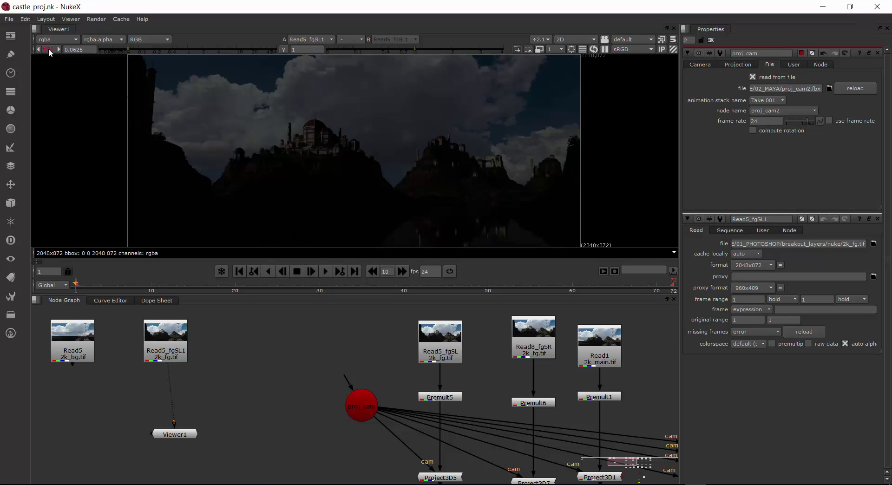
click(48, 49)
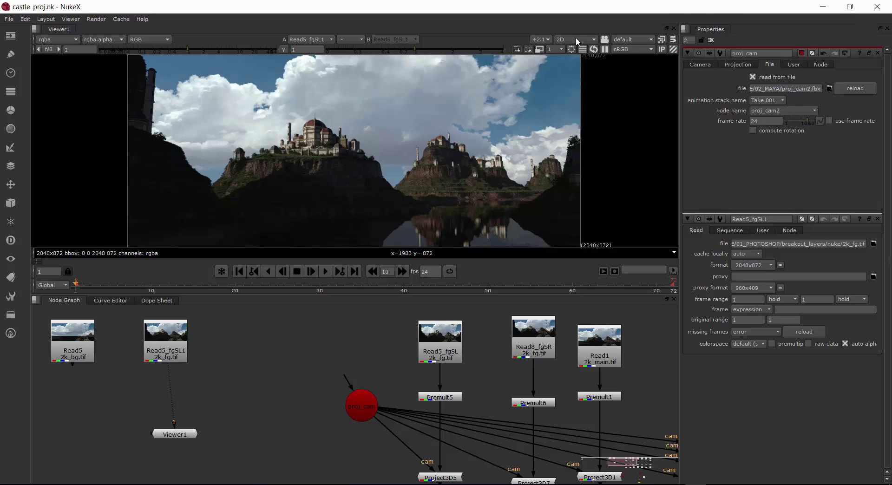
Step: Move the proj_cam node slightly to the left, away from the Read node branches in the node graph
scroll(362, 369, down, 5)
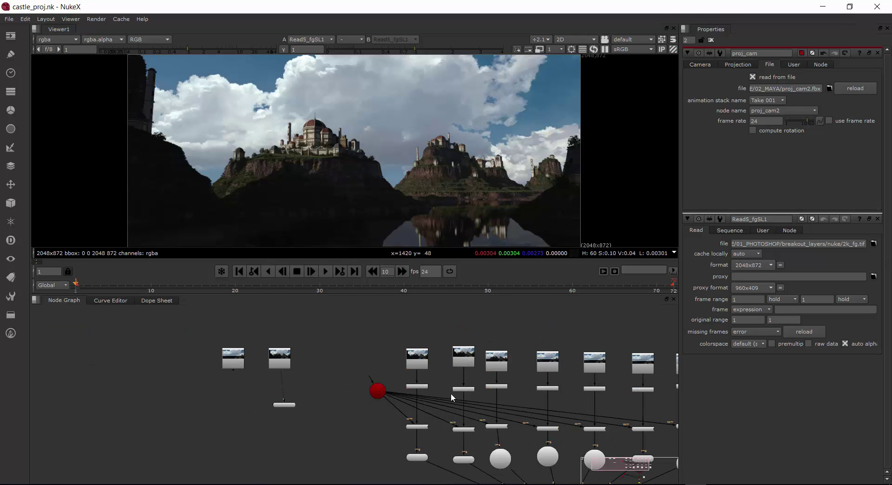
middle_drag(451, 393, 302, 392)
scroll(302, 392, down, 2)
scroll(302, 393, up, 2)
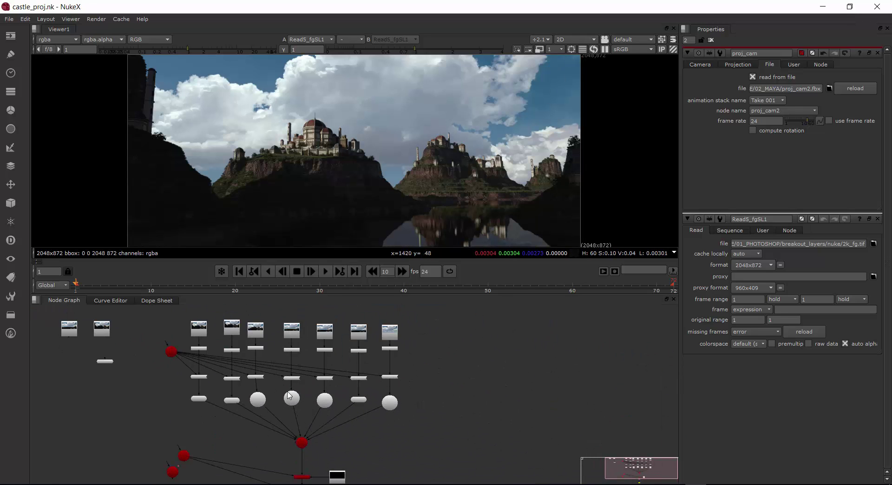
drag(173, 353, 160, 350)
Step: Trace the foreground branch of the node graph from Read5_fgSL through its Premult and Project3D nodes down to ReadGeo4
scroll(179, 346, up, 3)
scroll(238, 351, up, 4)
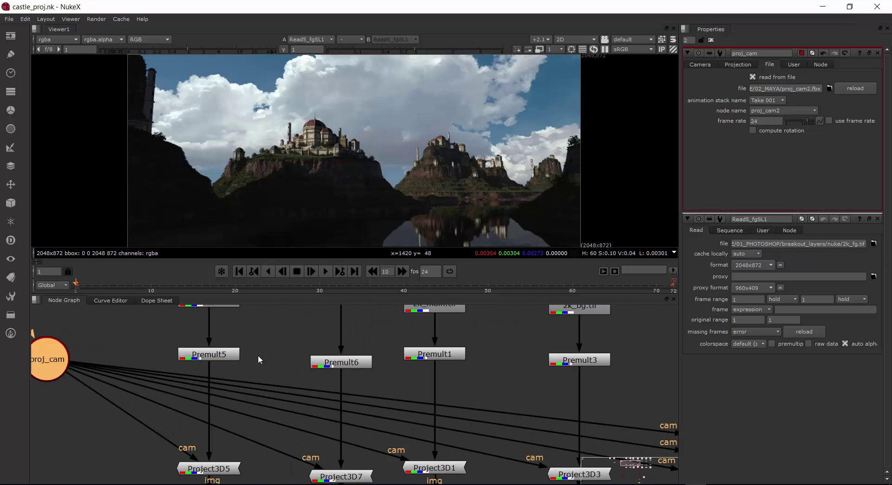
middle_drag(258, 356, 398, 416)
scroll(399, 417, up, 1)
click(338, 332)
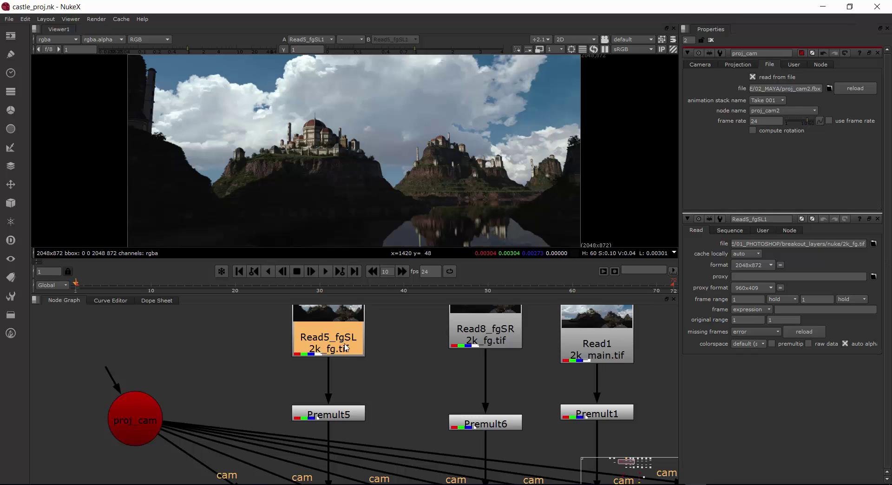
middle_drag(383, 387, 387, 319)
click(352, 349)
middle_drag(379, 431, 351, 346)
click(334, 375)
middle_drag(385, 399, 390, 370)
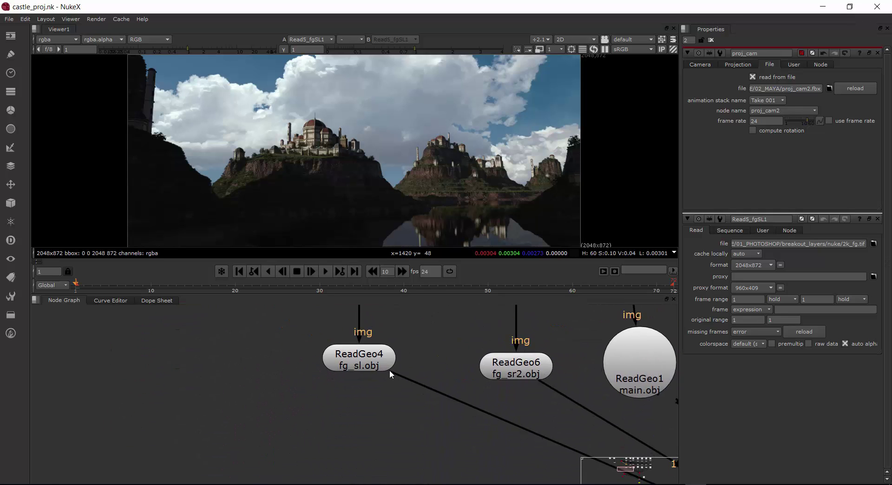
click(368, 365)
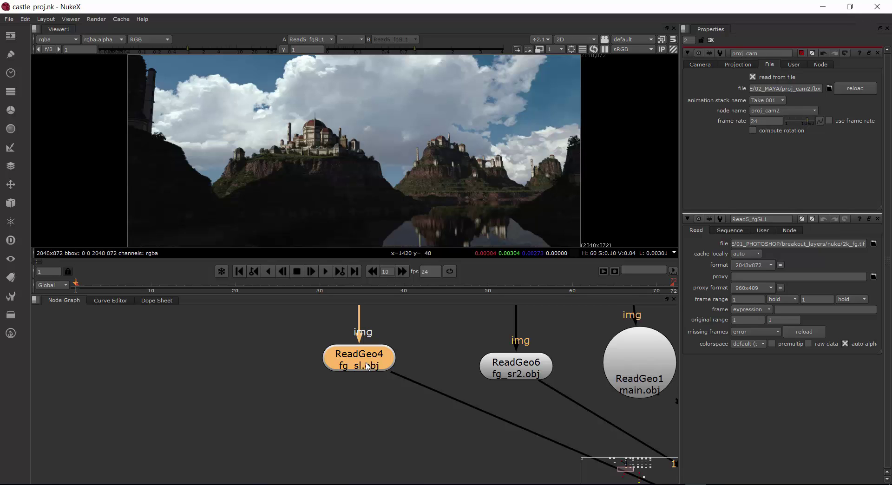
Step: Switch the viewer from 2D to 3D and orbit around the ground grid
click(576, 40)
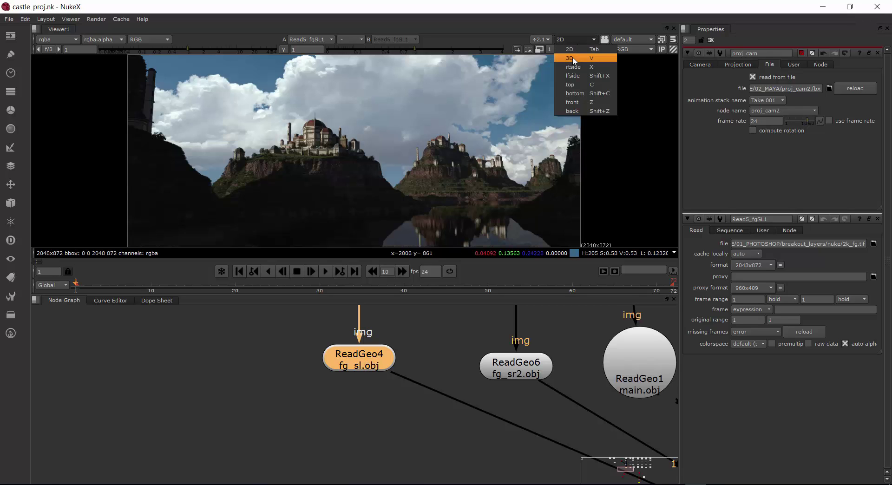
click(574, 58)
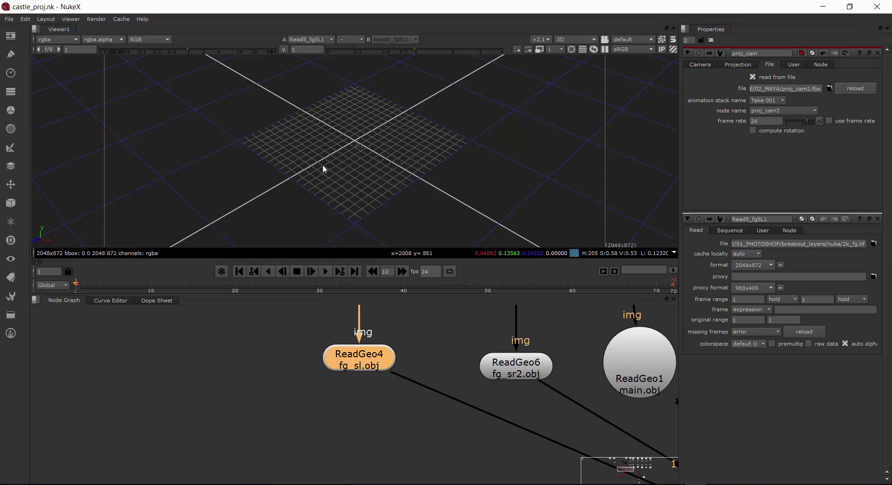
mouse_move(428, 220)
ctrl+mouse_down()
mouse_move(452, 138)
mouse_move(430, 223)
mouse_move(429, 209)
ctrl+mouse_up()
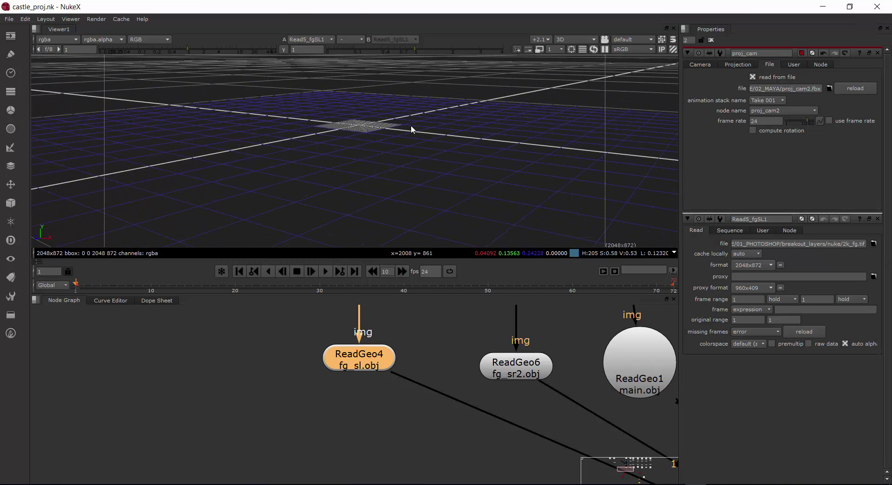
ctrl+drag(412, 130, 399, 225)
middle_drag(398, 225, 408, 214)
right_click(427, 178)
click(391, 138)
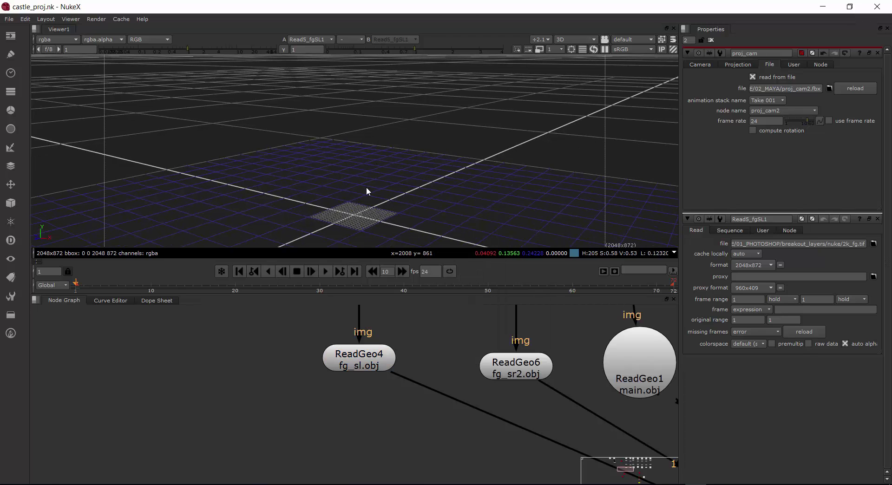
ctrl+drag(396, 182, 416, 139)
Step: Open the properties of ReadGeo4, frame its fg_sl.obj geometry in the 3D view and inspect it together with proj_cam
double_click(367, 357)
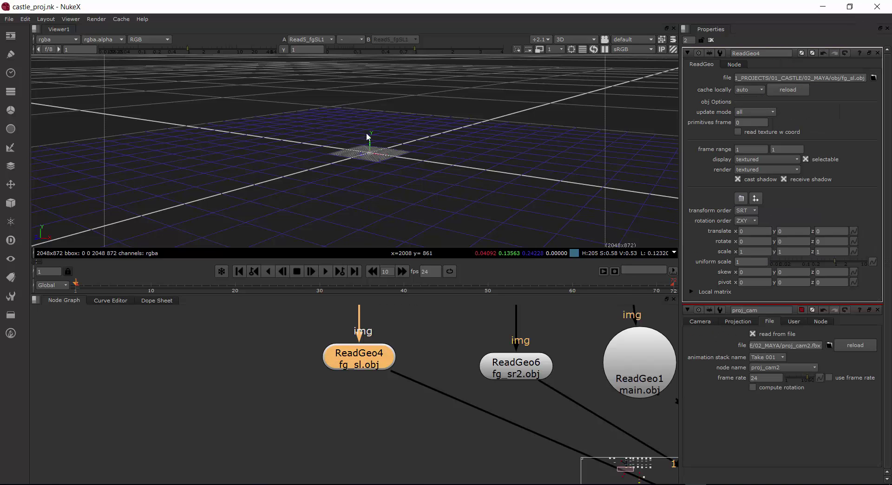
key(f)
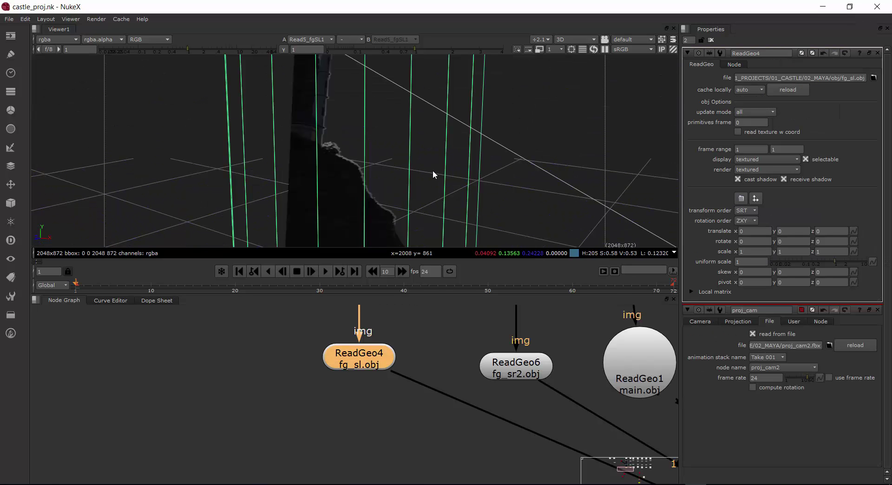
scroll(433, 171, down, 6)
middle_drag(447, 217, 432, 223)
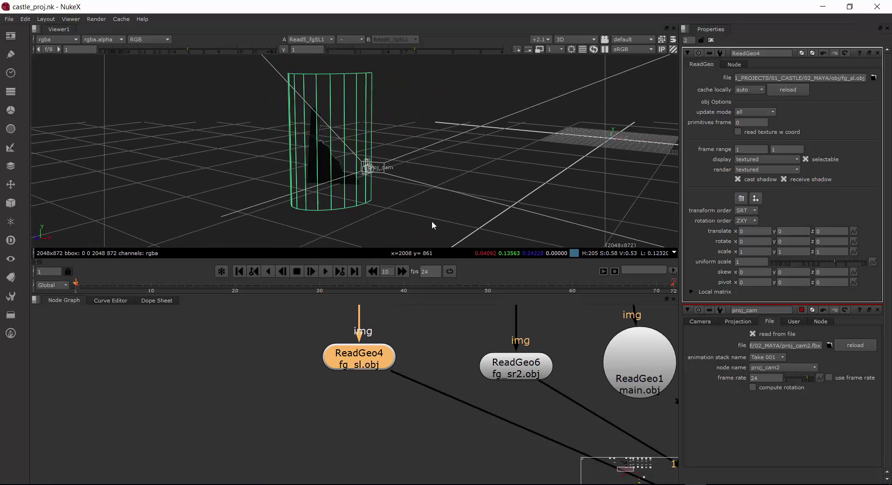
ctrl+drag(431, 222, 362, 168)
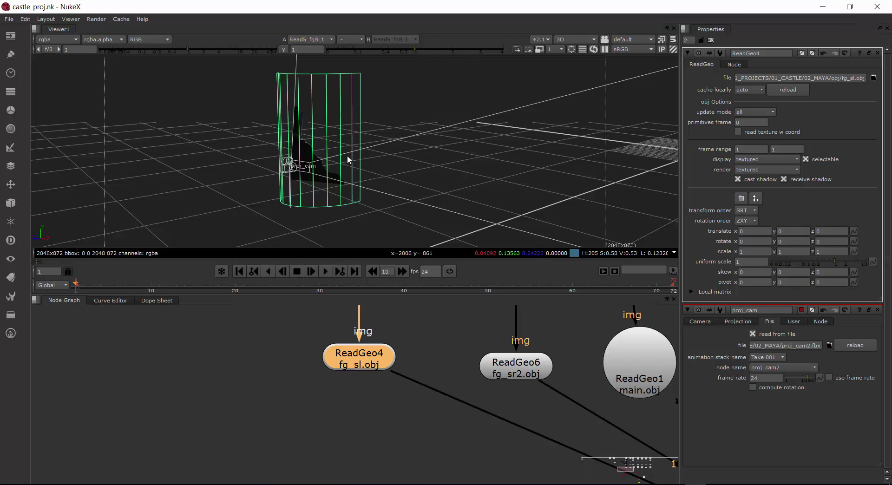
ctrl+drag(475, 235, 283, 209)
scroll(284, 209, down, 4)
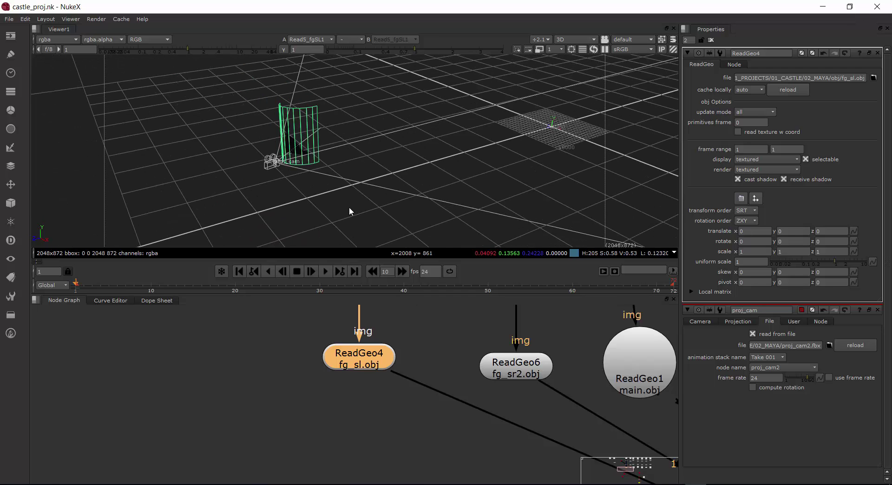
middle_drag(349, 208, 283, 196)
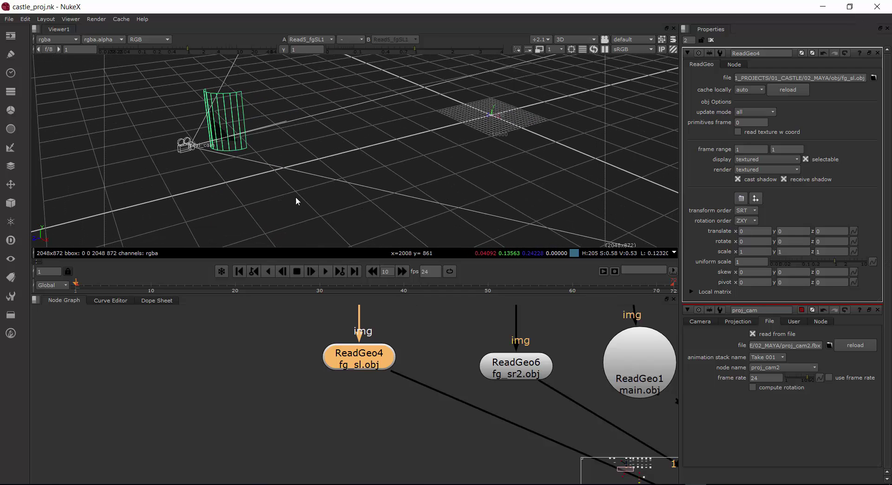
Step: Open the properties of the Scene1 node and inspect all the projected geometry together in the 3D view
scroll(335, 338, down, 6)
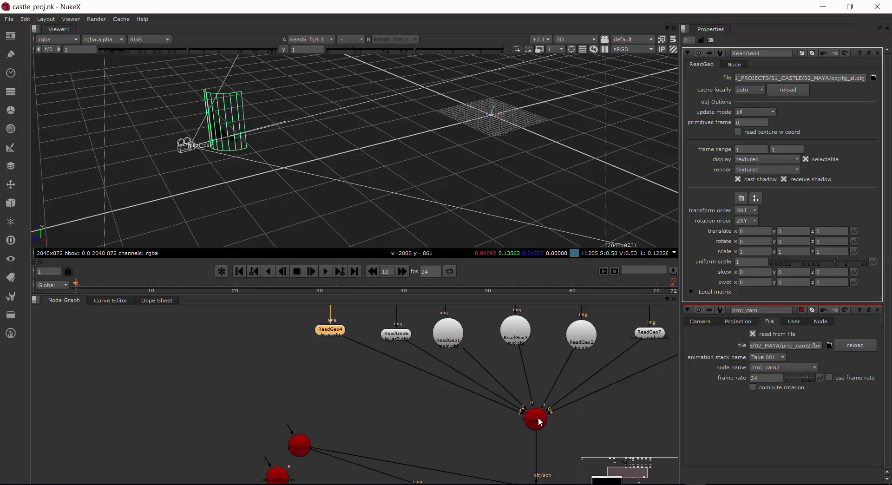
double_click(537, 420)
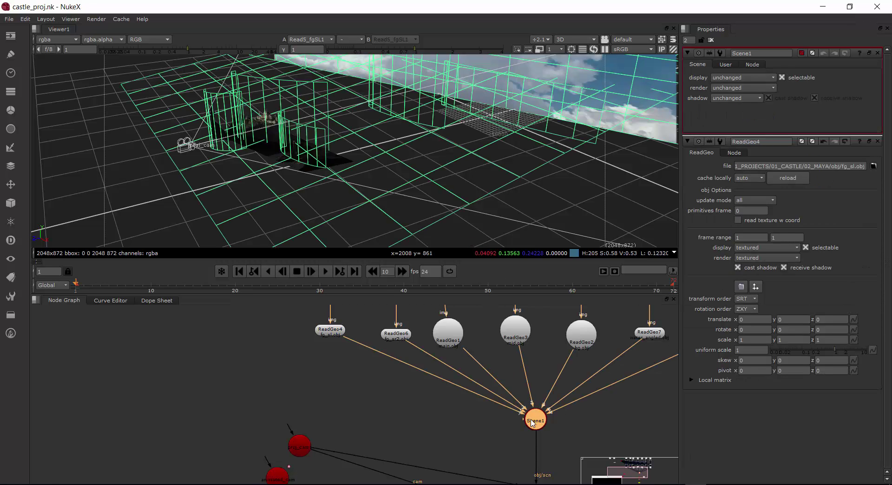
scroll(439, 167, down, 8)
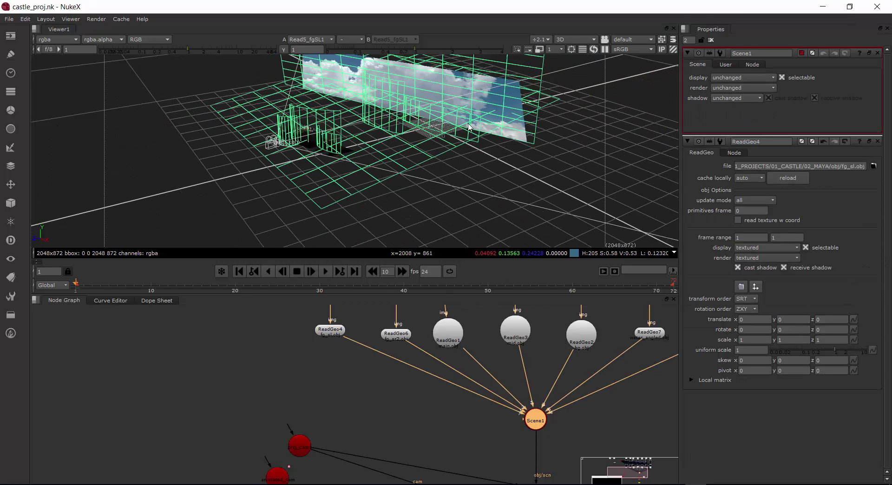
alt+drag(456, 181, 454, 203)
scroll(419, 186, up, 5)
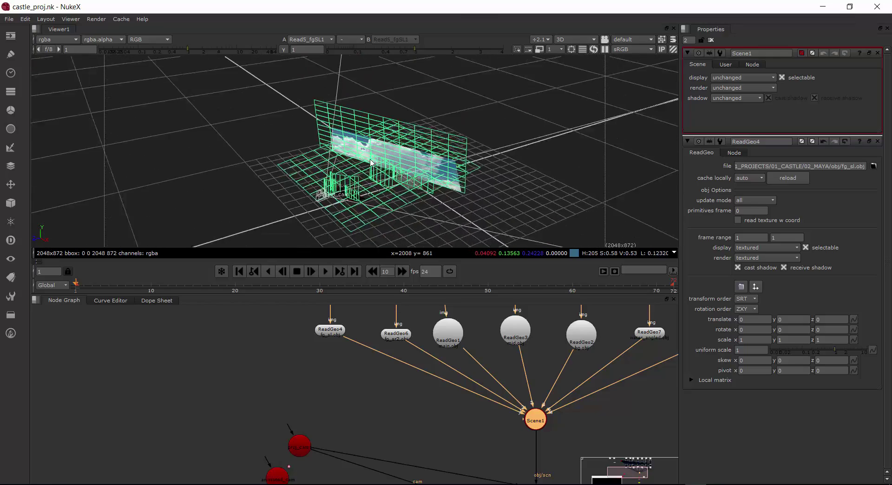
alt+drag(382, 192, 488, 175)
scroll(493, 197, up, 5)
scroll(397, 147, down, 3)
scroll(536, 221, up, 3)
ctrl+drag(529, 204, 422, 224)
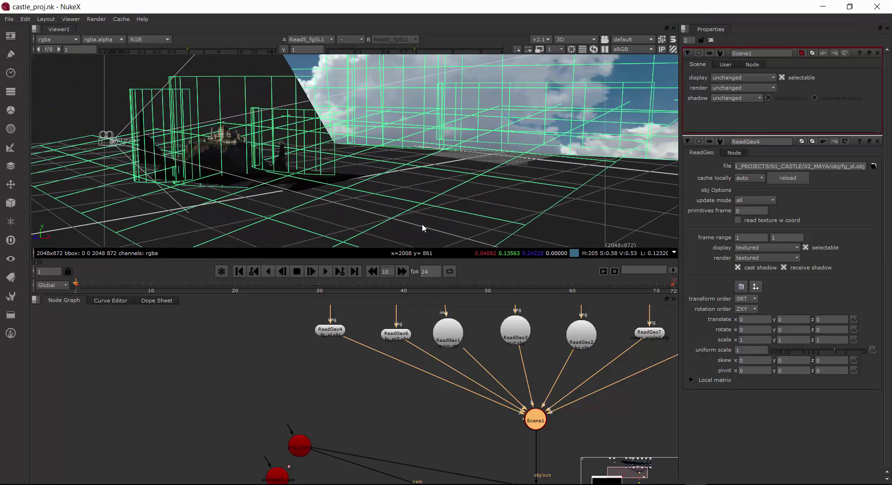
scroll(404, 369, down, 6)
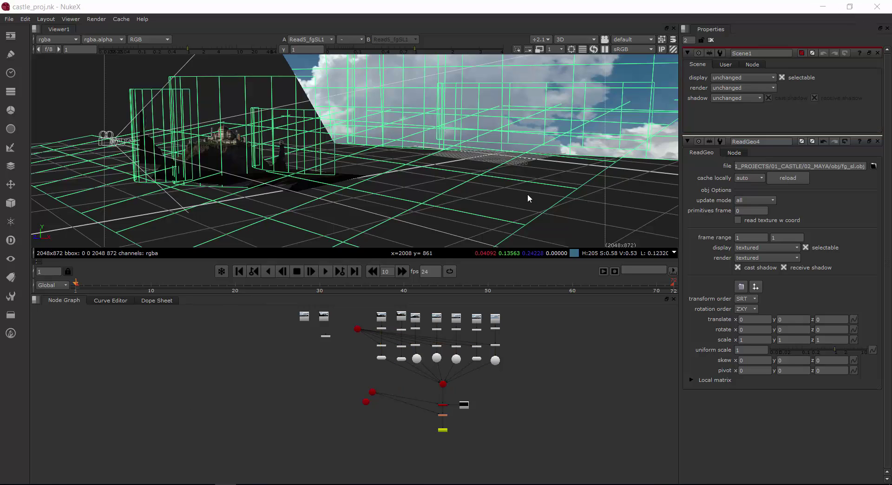
Step: Open the project settings and look through the available full size formats
click(25, 19)
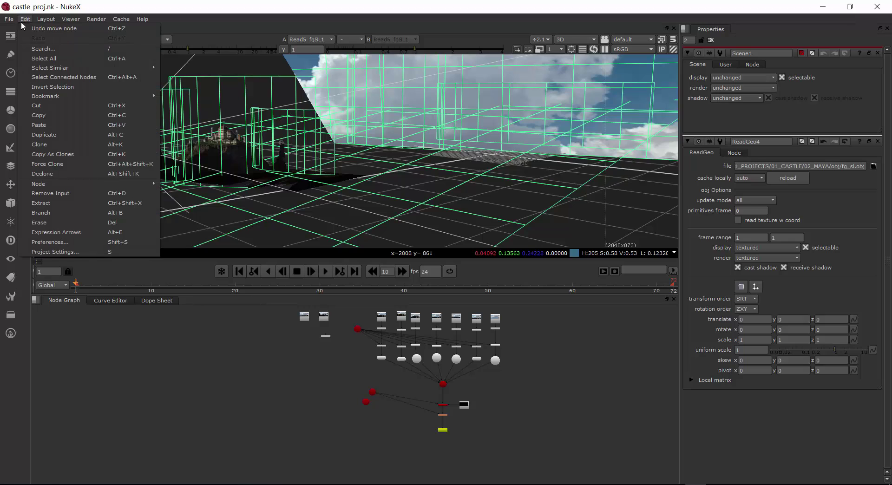
click(49, 252)
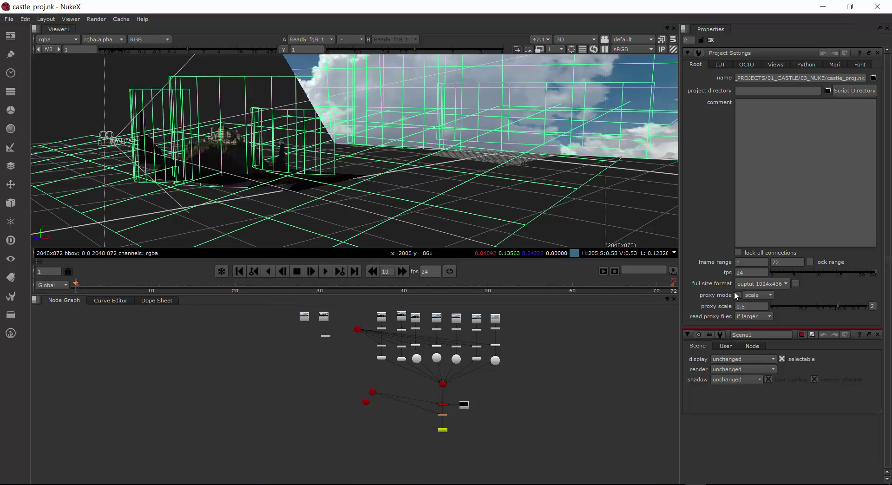
click(779, 286)
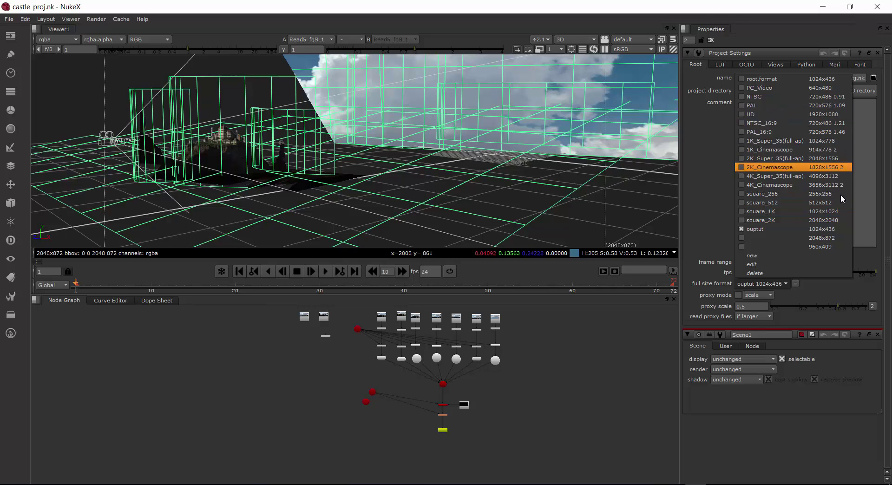
click(751, 256)
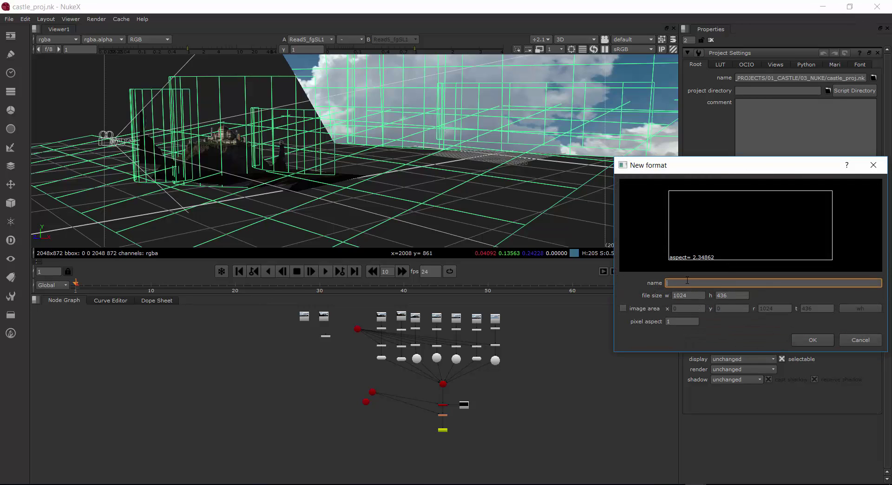
text(e)
click(858, 342)
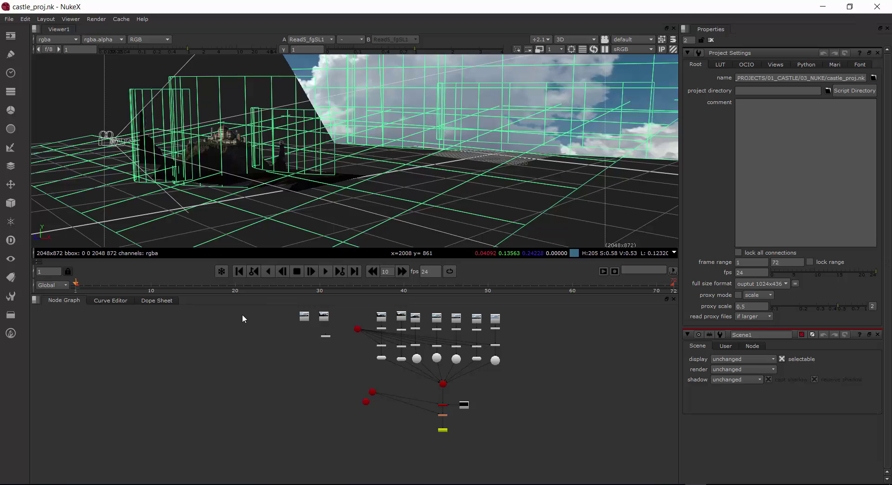
Step: Open the properties of the leftmost Read node, Read5, start replacing its file and browse up to the 01_PHOTOSHOP folder
double_click(304, 318)
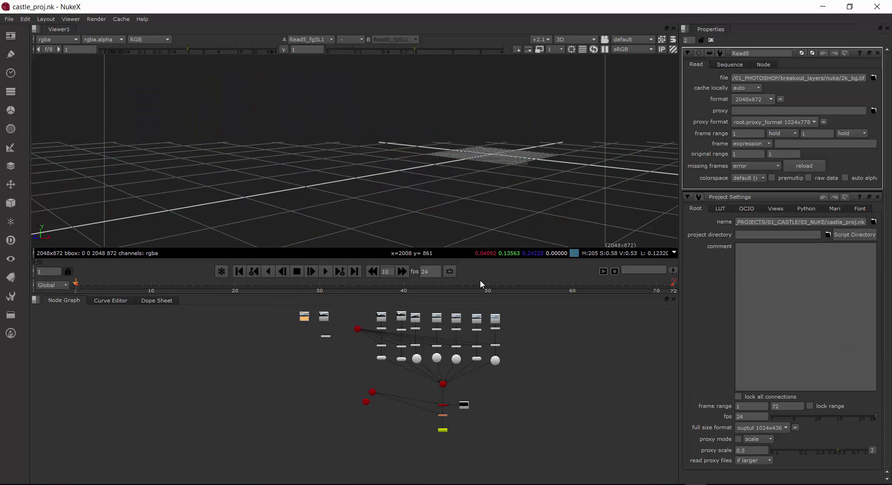
click(874, 78)
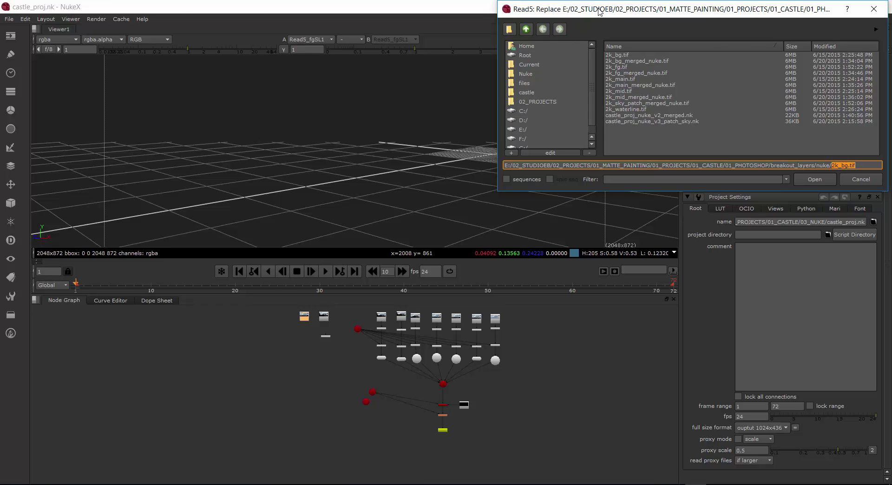
drag(599, 12, 401, 146)
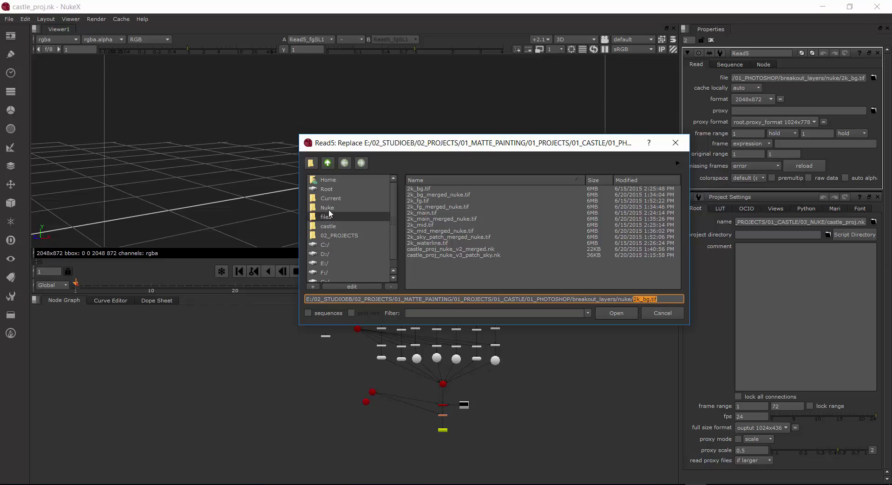
click(393, 278)
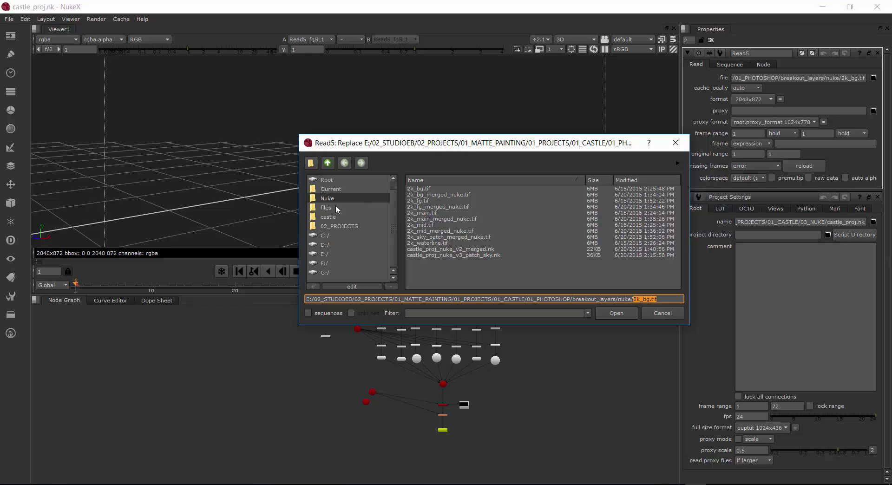
click(328, 163)
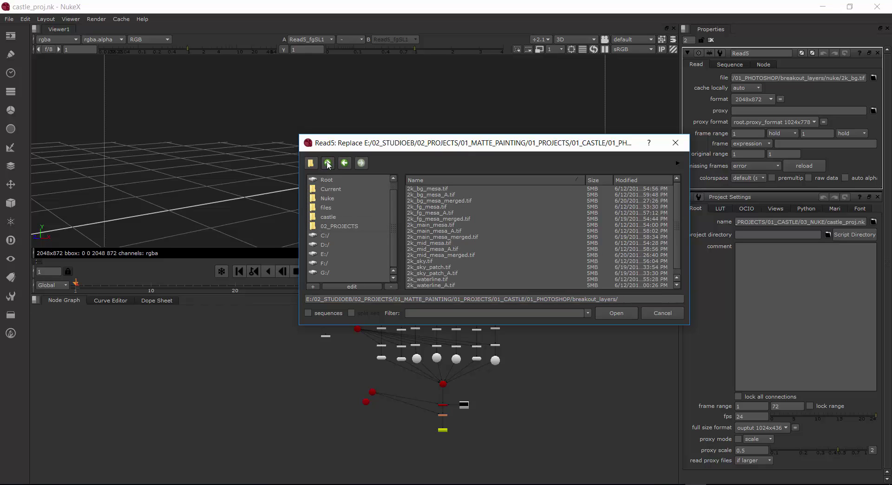
click(328, 163)
click(434, 213)
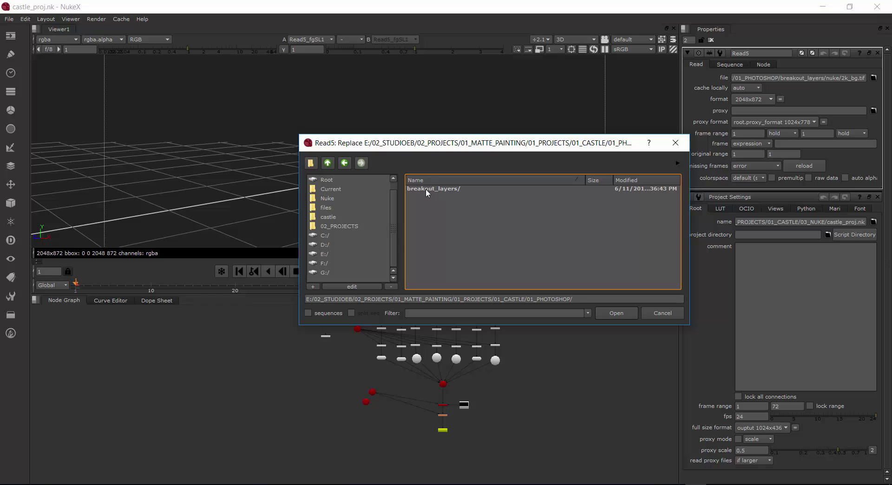
click(314, 288)
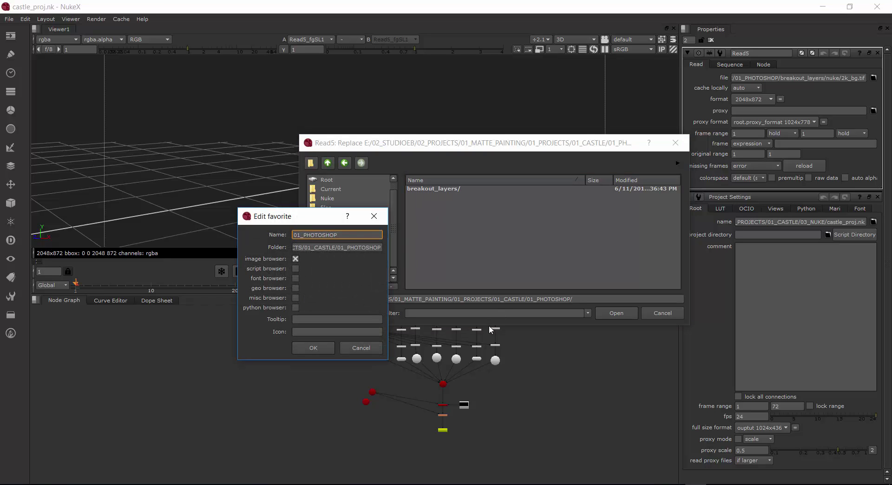
drag(321, 220, 493, 335)
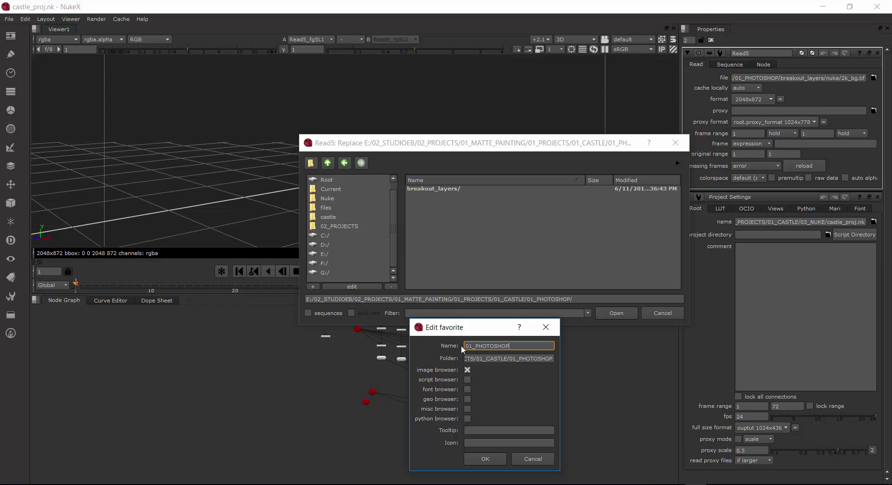
click(544, 462)
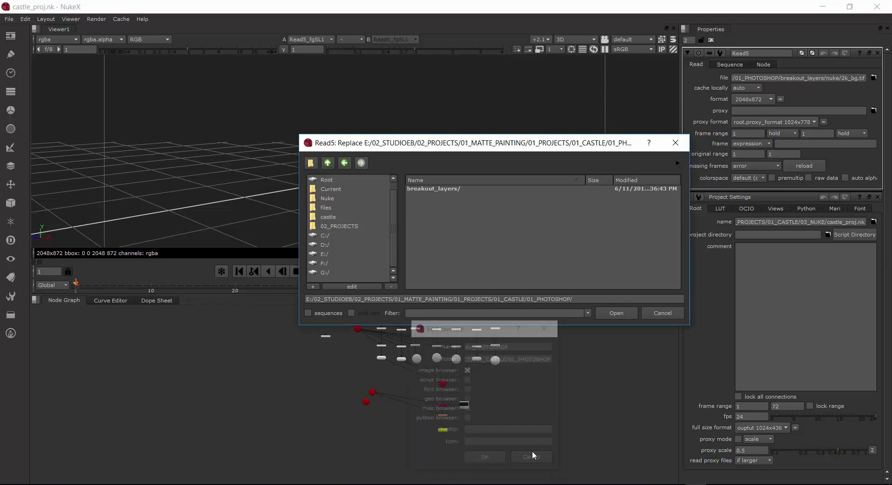
Step: Add the 01_CASTLE project folder as a favorite, enabled for the image, script, font, geo, misc and python browsers
click(329, 164)
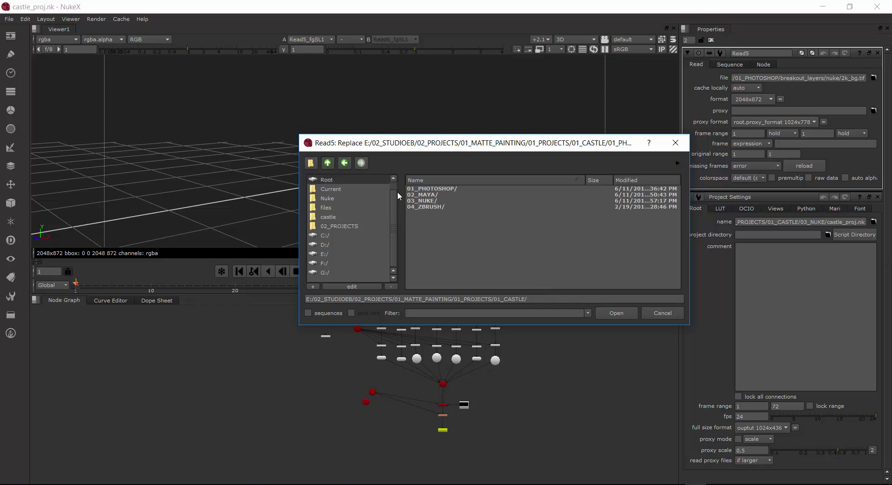
click(345, 163)
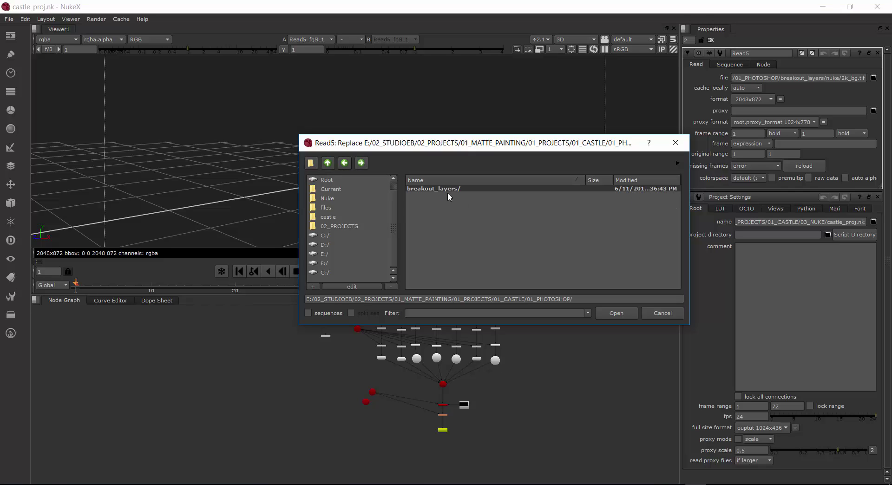
click(328, 163)
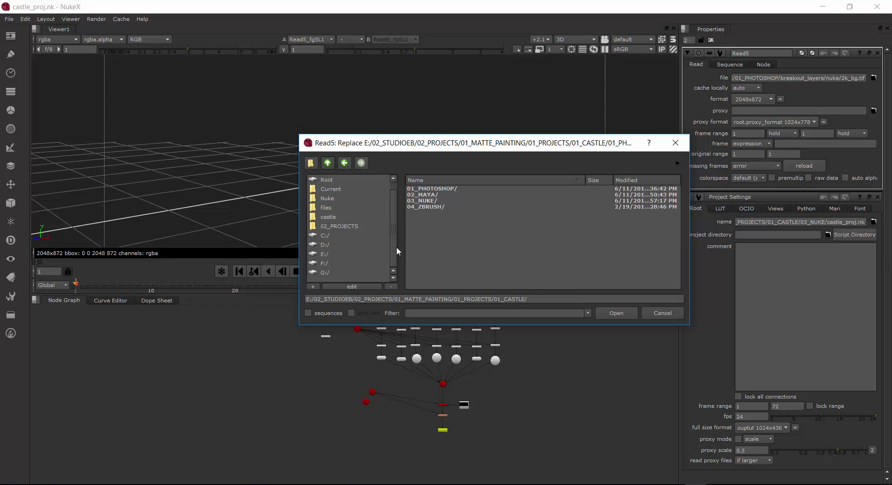
click(316, 286)
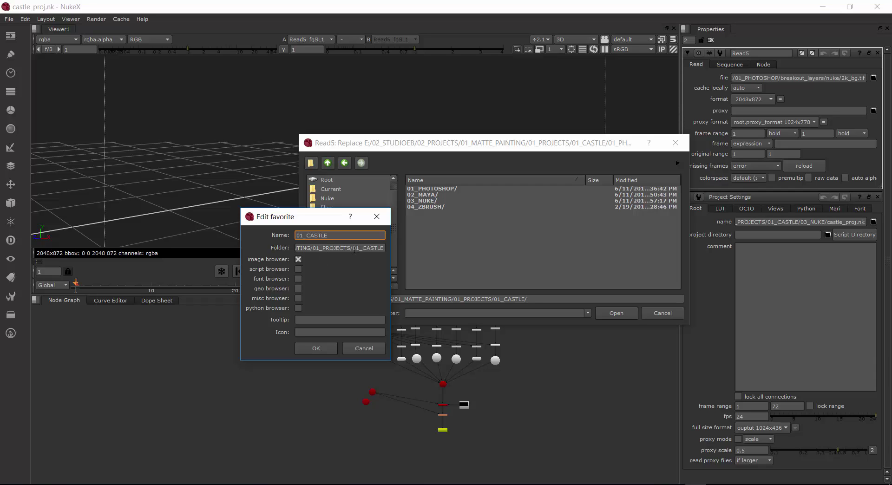
drag(316, 217, 500, 258)
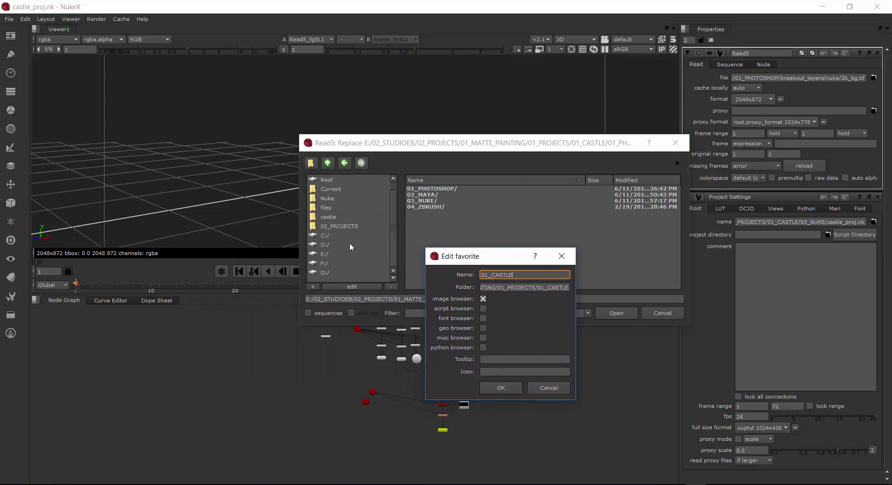
click(483, 348)
click(483, 338)
click(483, 328)
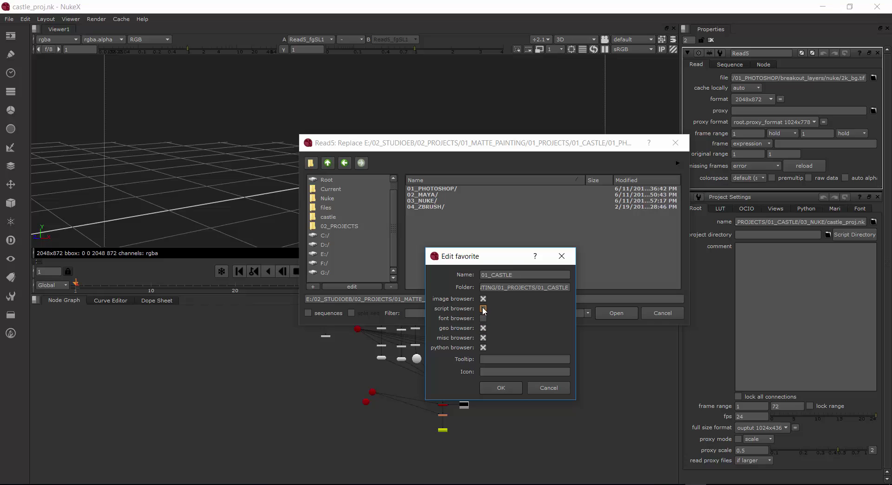
click(483, 309)
click(483, 318)
click(502, 388)
Step: Try out the file browser favorites by visiting the 01_CASTLE, files and 02_PROJECTS folders
click(326, 236)
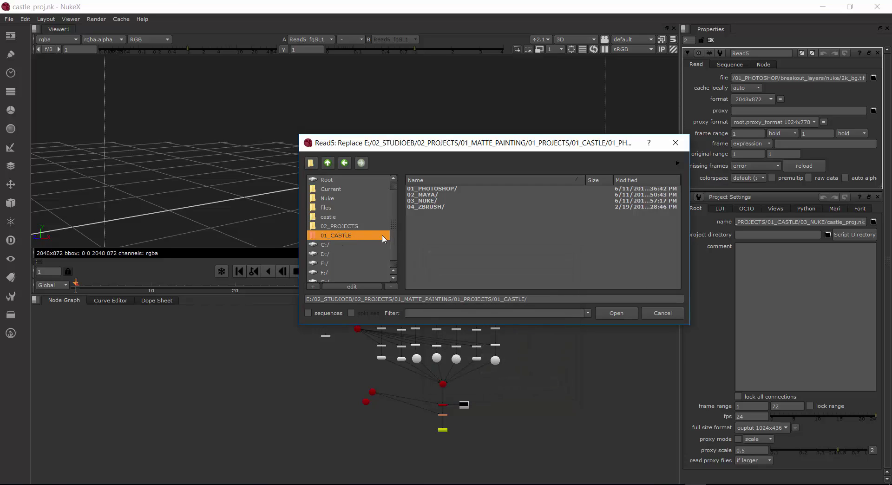
click(319, 209)
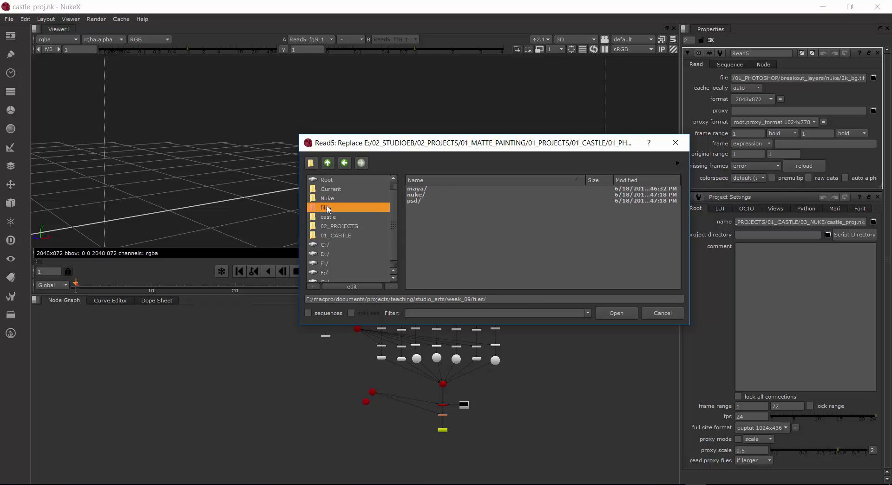
click(342, 236)
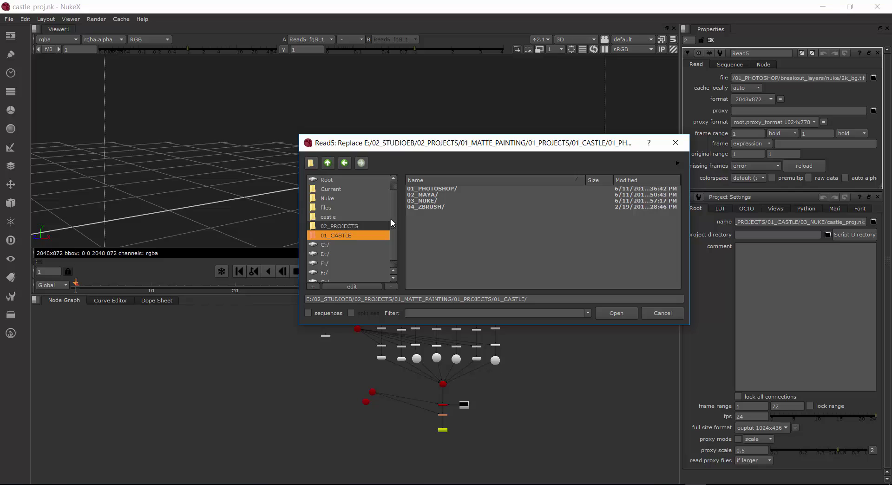
click(340, 226)
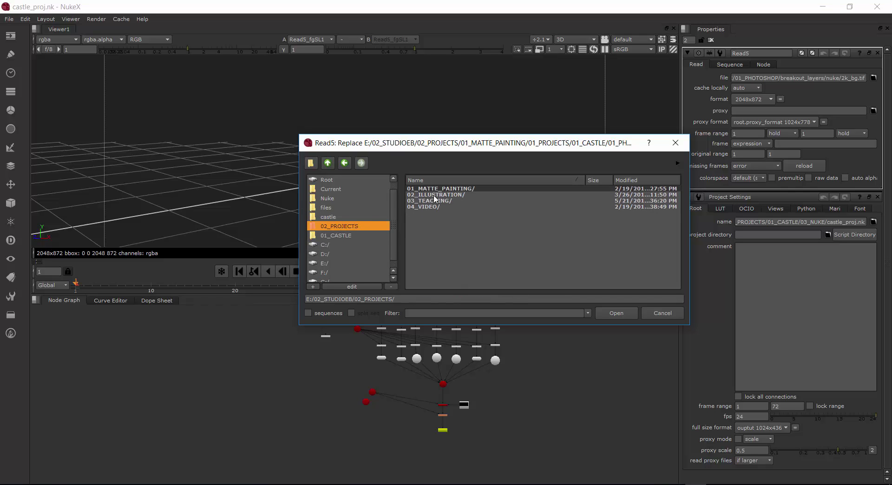
Step: Replace the Read5 image with 2k_bg_merged_nuke.tif from 01_CASTLE/01_PHOTOSHOP/breakout_layers/nuke, starting from the 01_CASTLE favorite
click(338, 236)
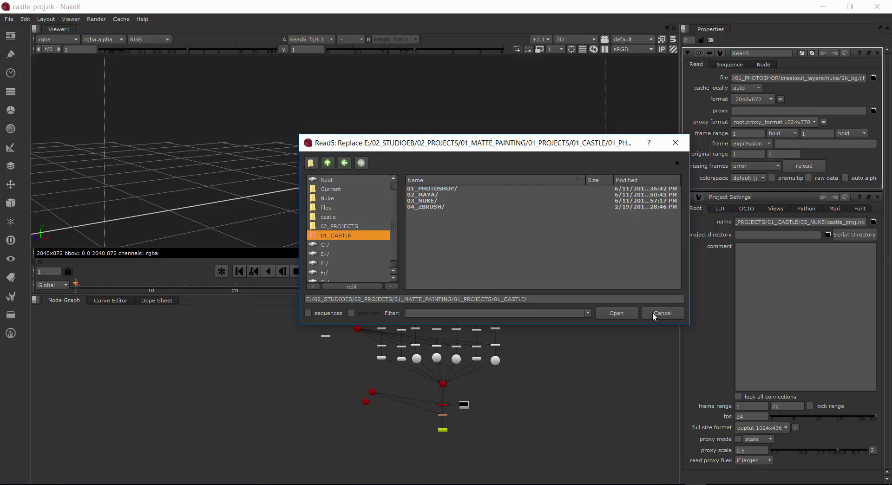
double_click(436, 191)
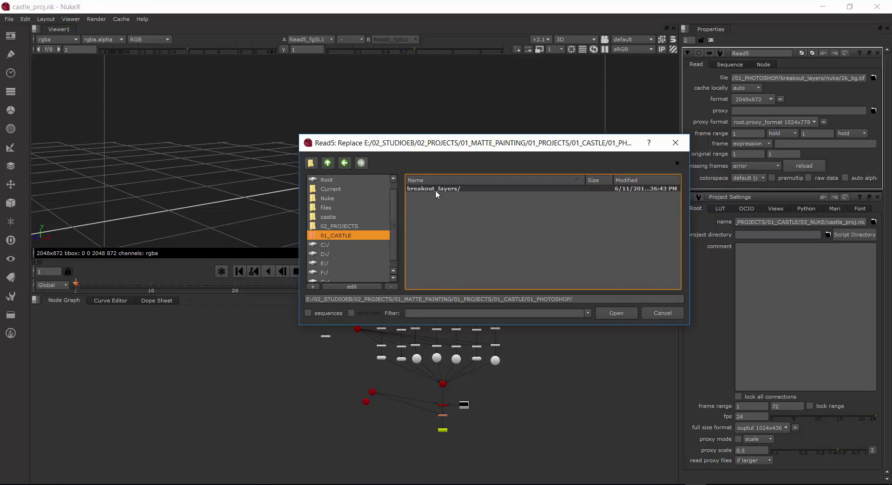
double_click(436, 191)
double_click(418, 286)
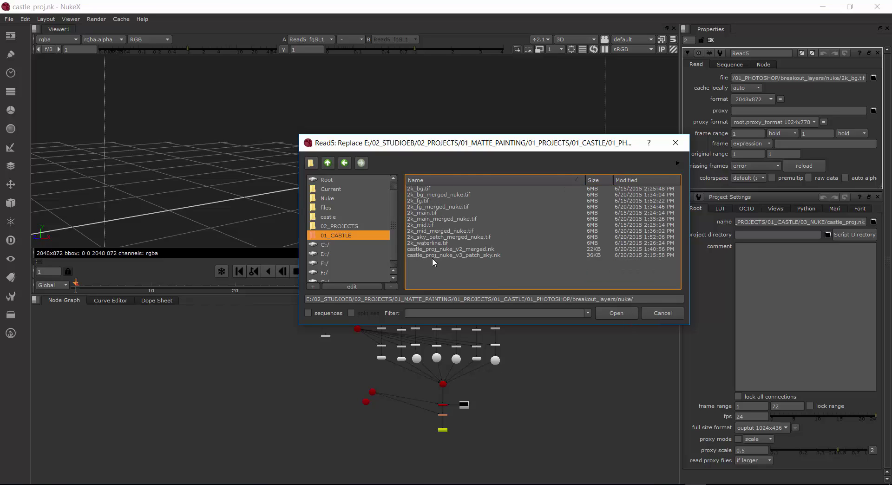
click(441, 194)
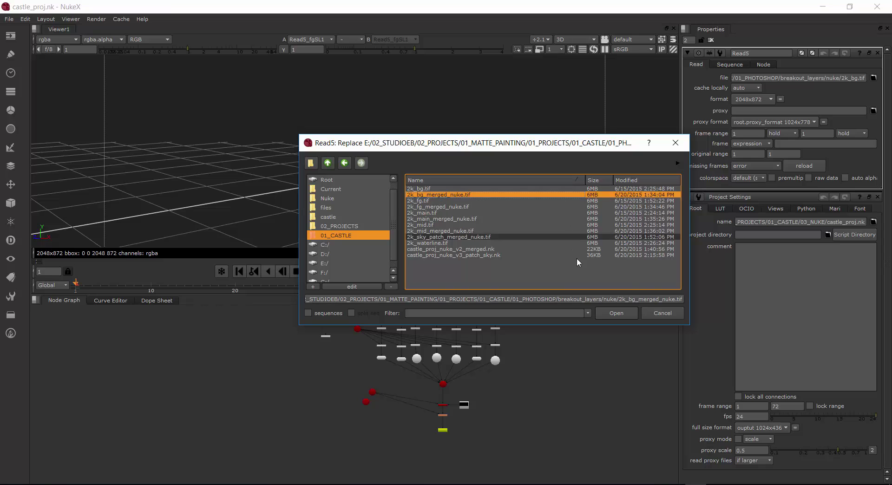
click(623, 316)
Step: Bring the Read nodes into view in the node graph and display the Read5 image in the viewer
scroll(357, 388, up, 2)
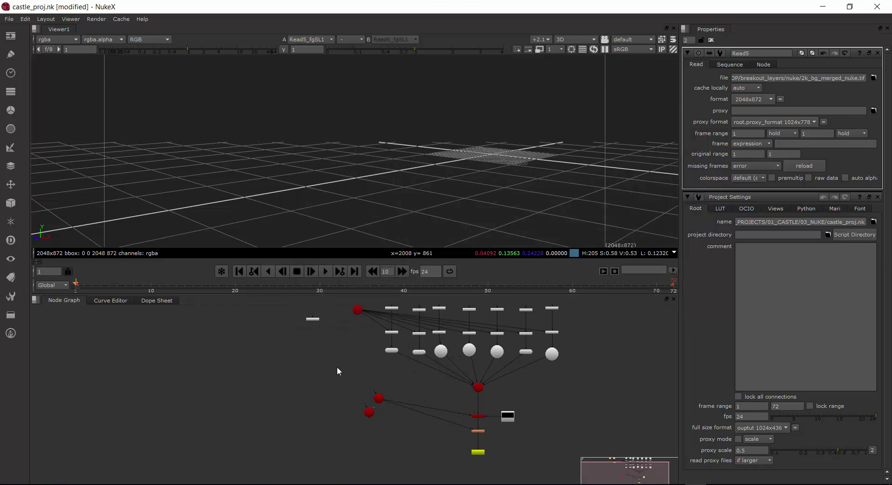
middle_drag(338, 371, 394, 471)
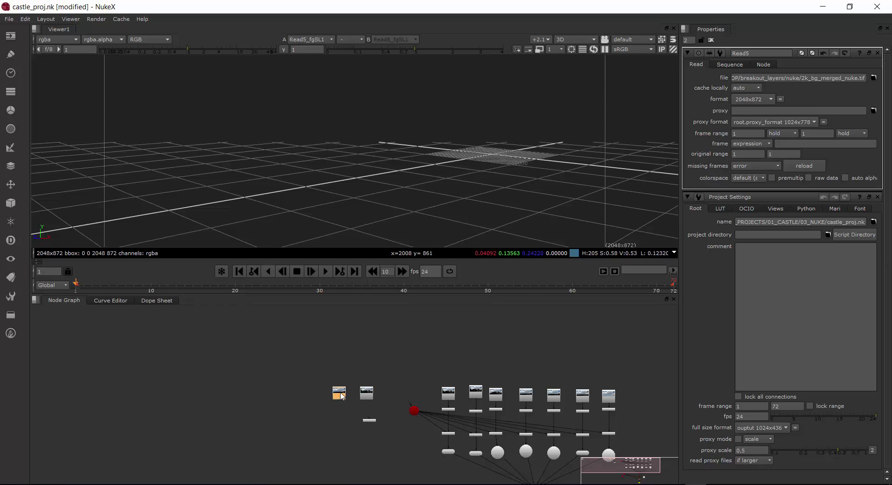
key(1)
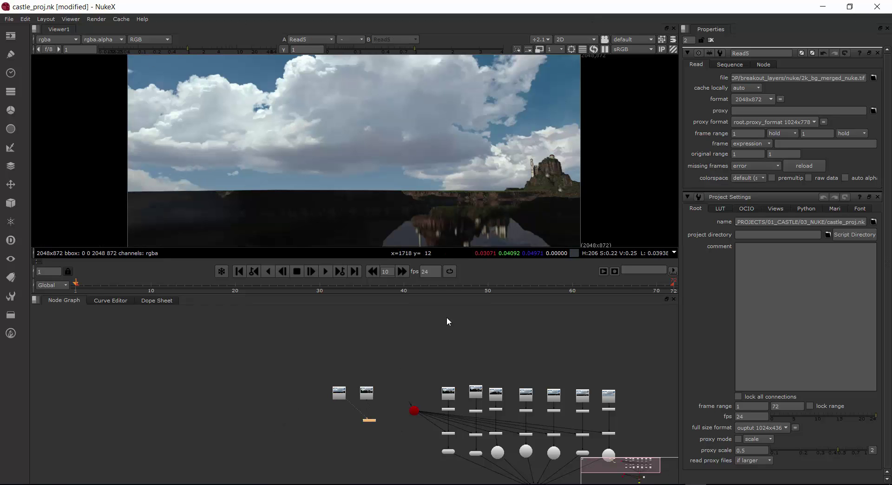
Step: Switch the viewer to 3D, return it to the 2D image of Read5 and examine that node up close
click(577, 39)
click(573, 58)
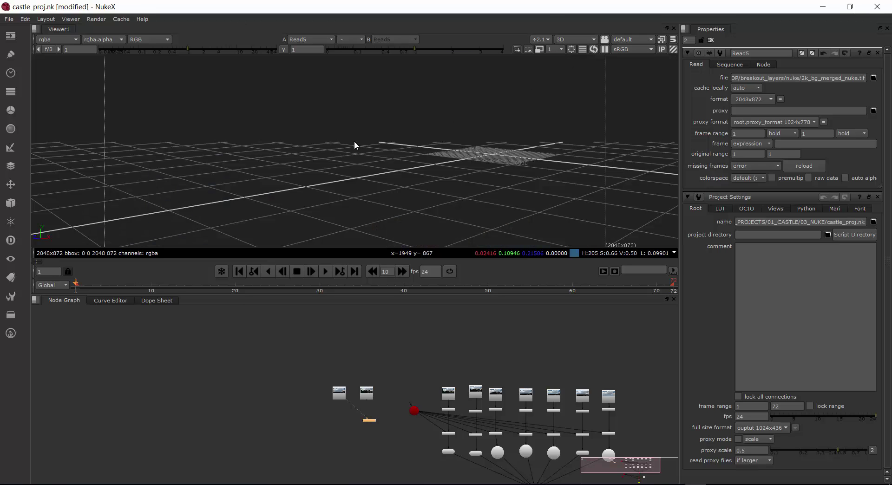
click(342, 398)
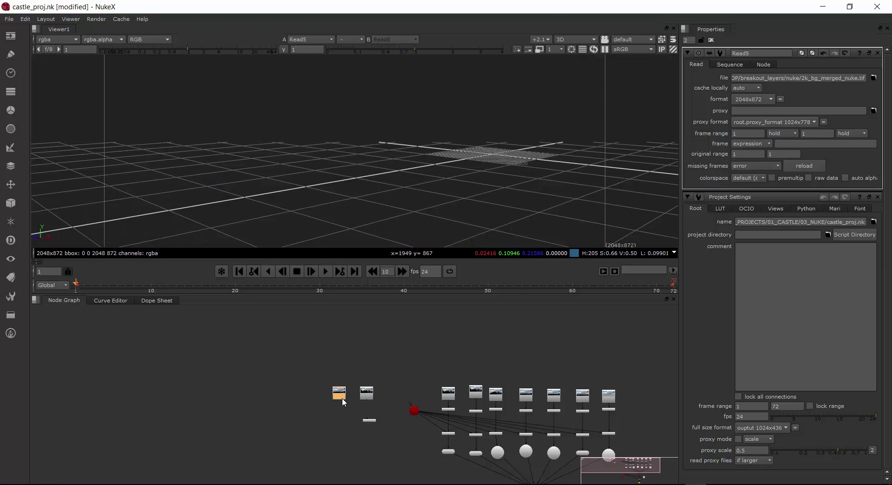
key(1)
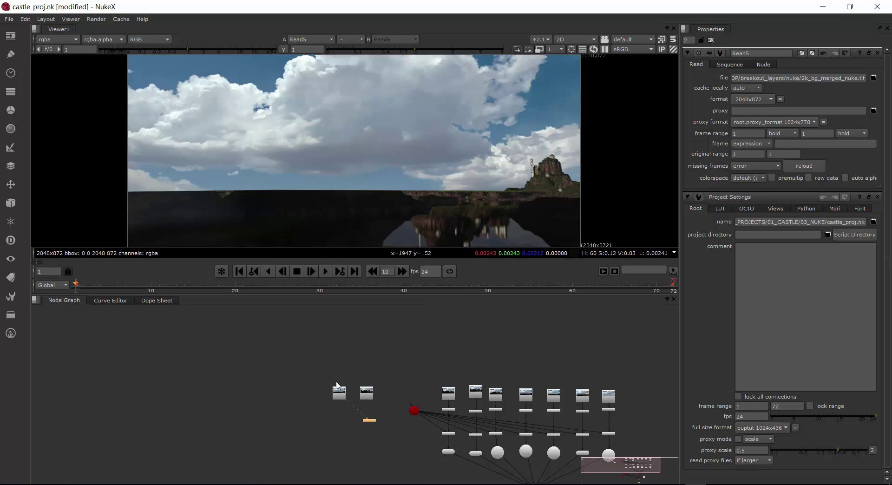
scroll(331, 390, up, 5)
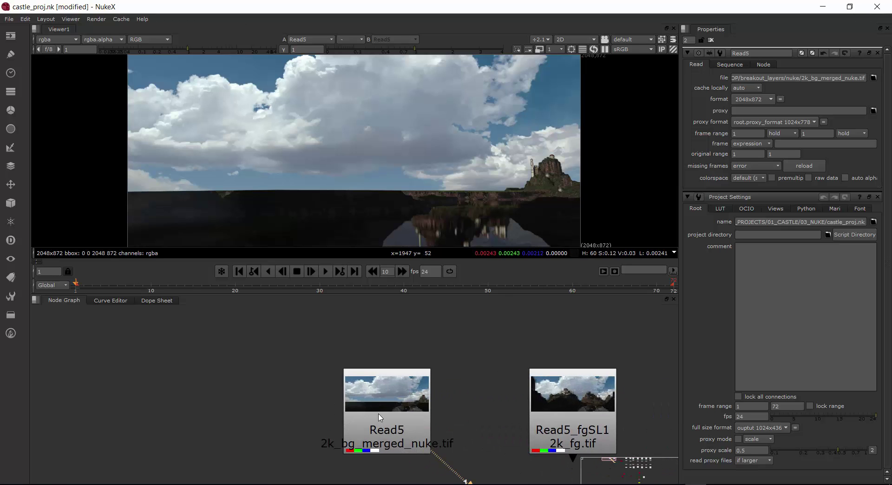
middle_drag(412, 403, 258, 371)
scroll(258, 370, up, 1)
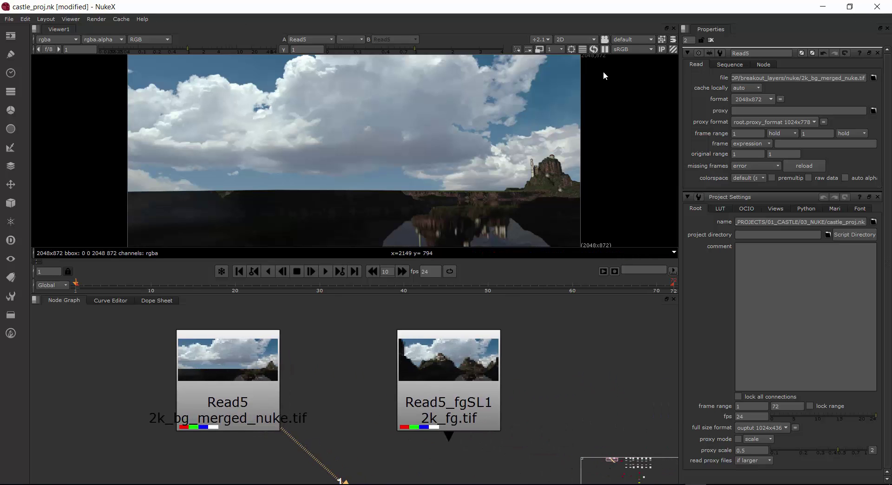
click(583, 39)
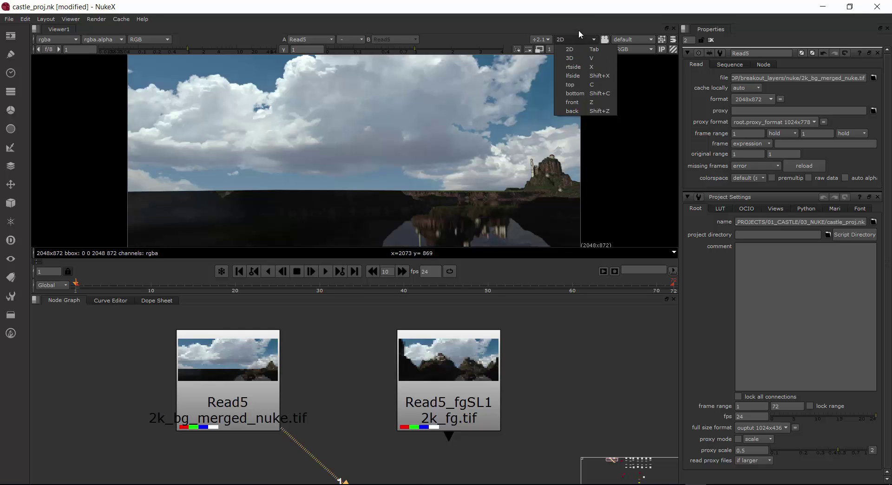
click(579, 31)
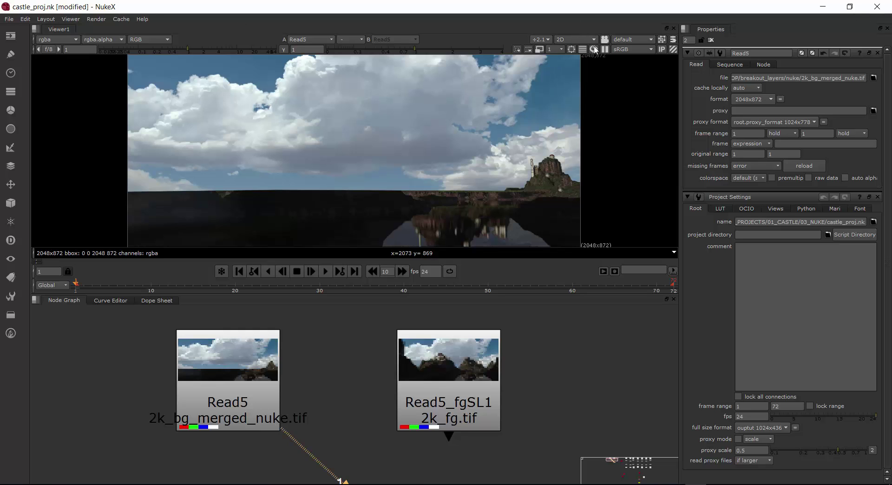
click(635, 39)
Step: Open the properties of the proj_cam and proj_cam1 camera nodes from the node graph
scroll(404, 353, down, 4)
double_click(587, 430)
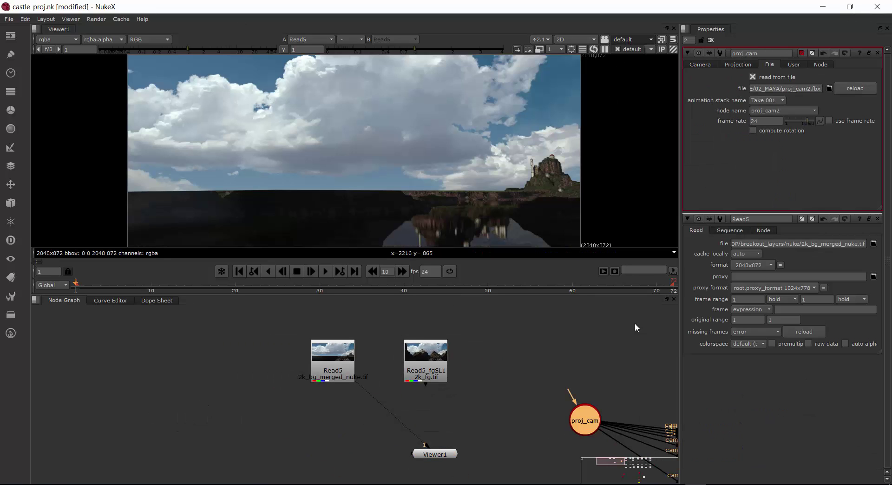
click(515, 414)
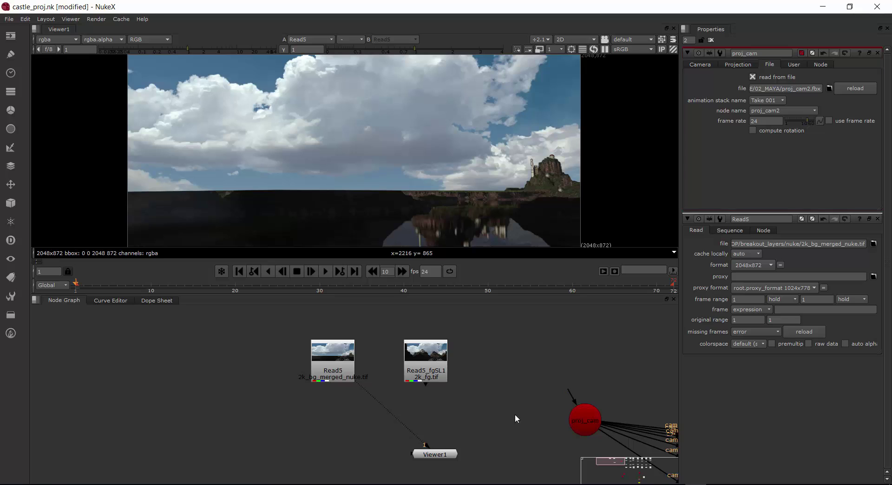
click(574, 424)
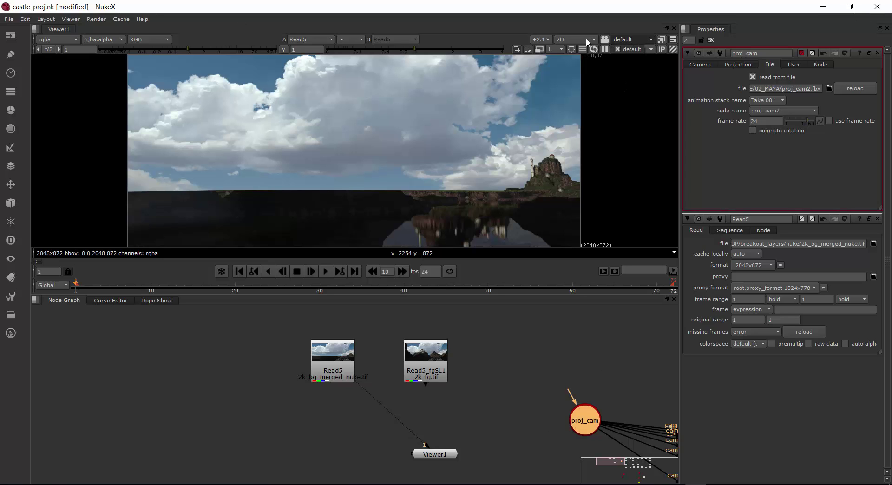
click(528, 421)
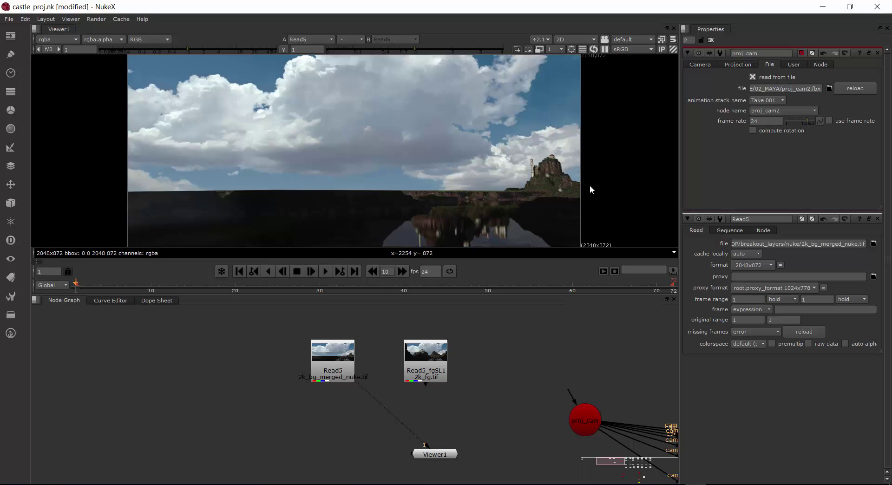
scroll(558, 382, down, 7)
middle_drag(518, 393, 171, 326)
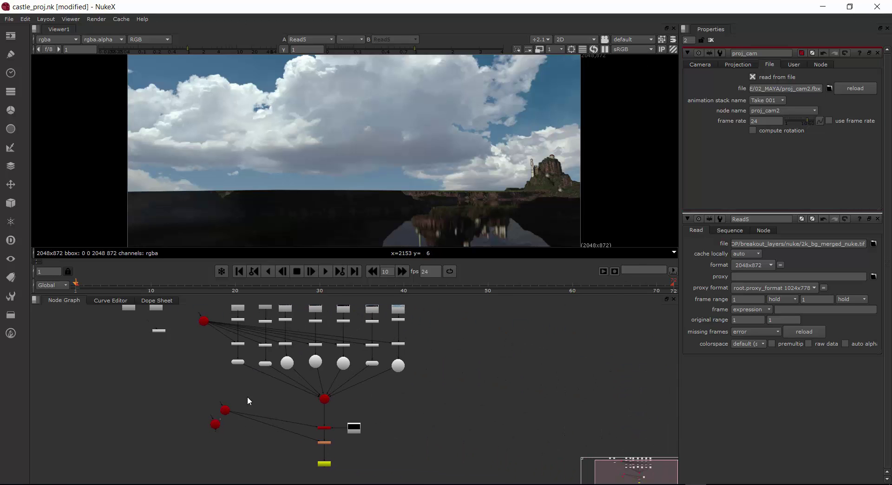
double_click(225, 410)
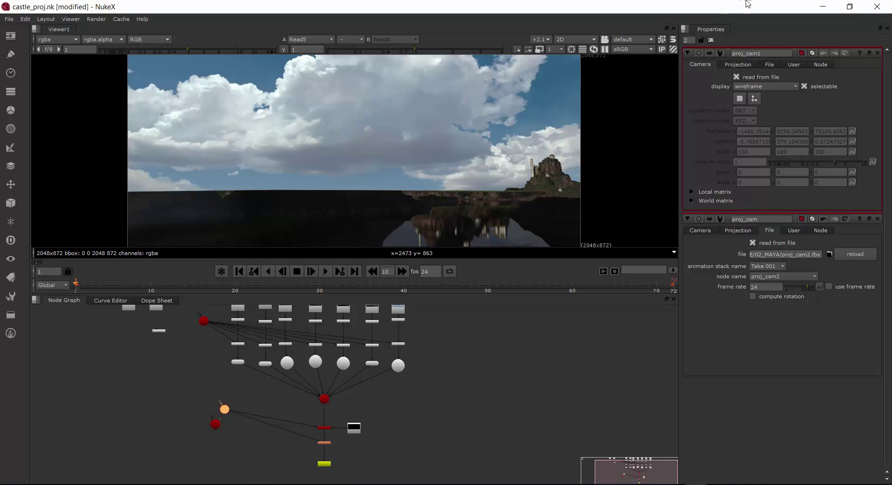
Step: Switch the viewer to 3D and look through the proj_cam1 camera
click(620, 41)
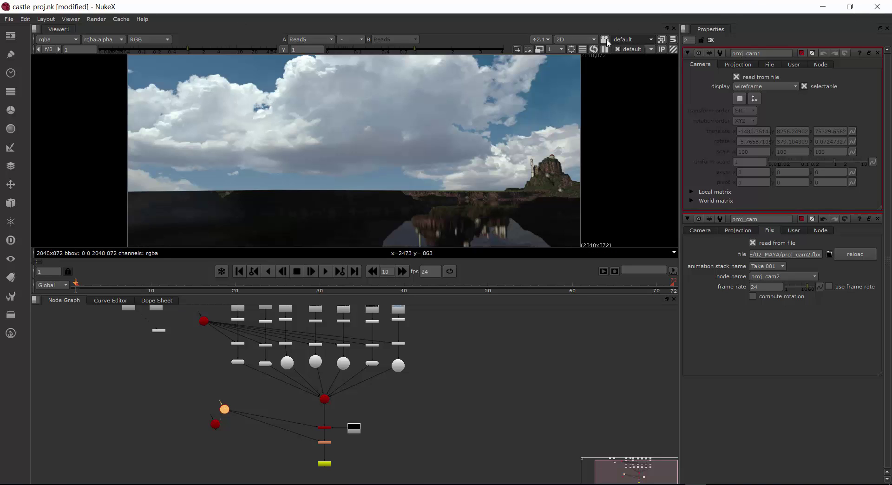
click(620, 40)
click(649, 41)
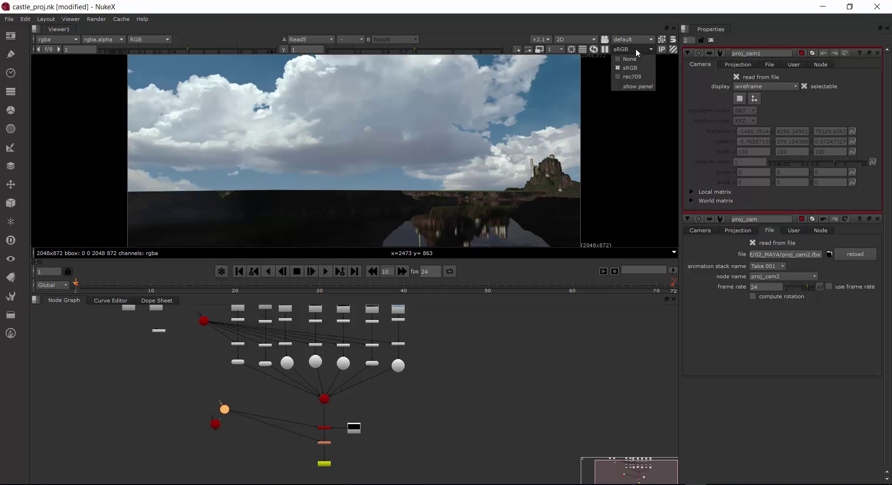
click(636, 48)
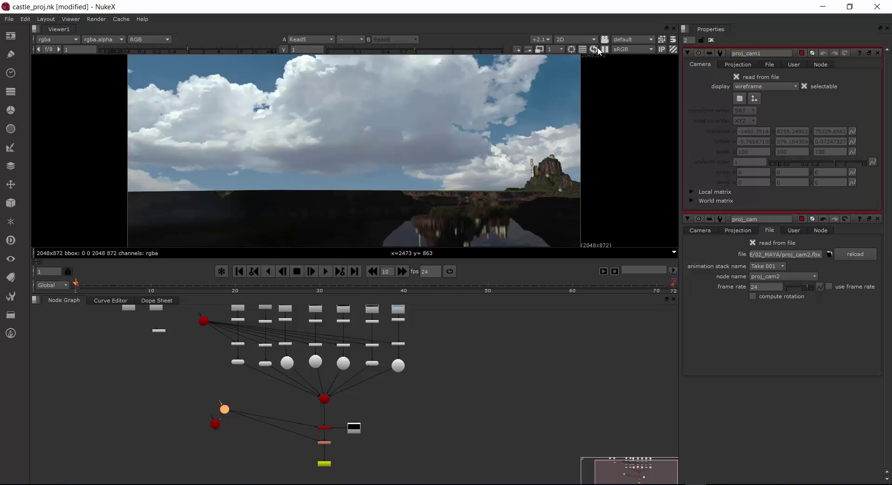
click(570, 38)
click(569, 54)
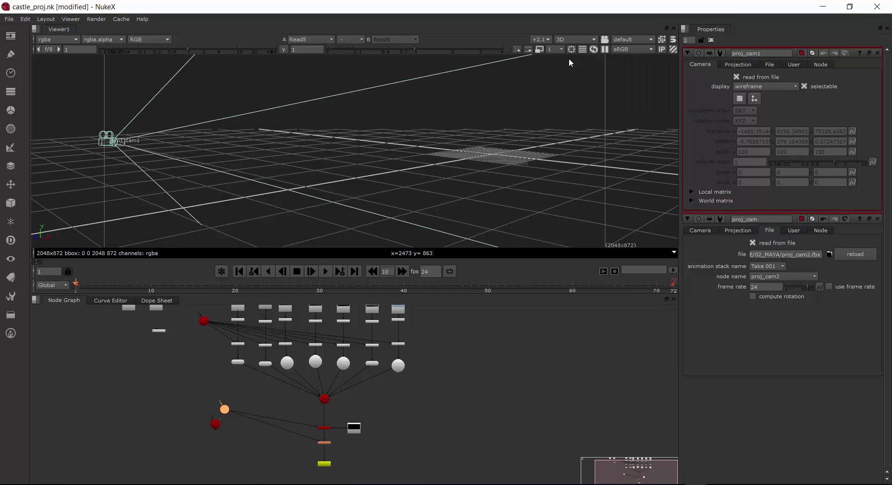
click(640, 43)
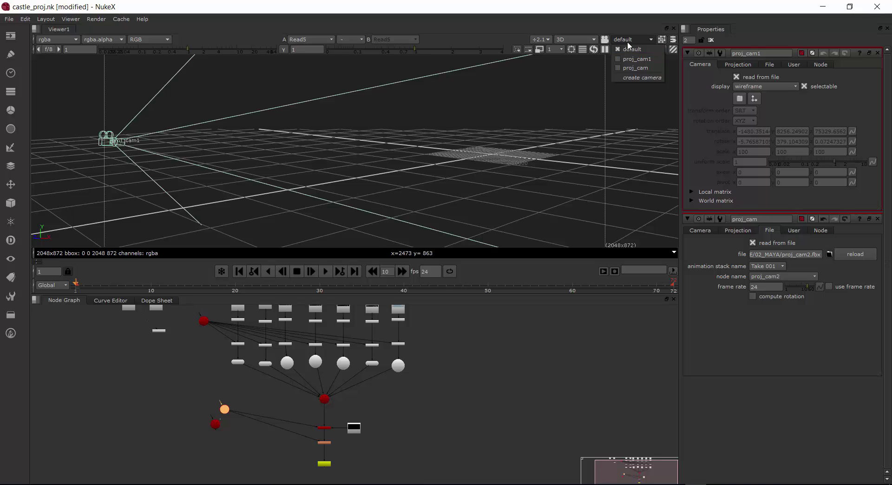
click(635, 59)
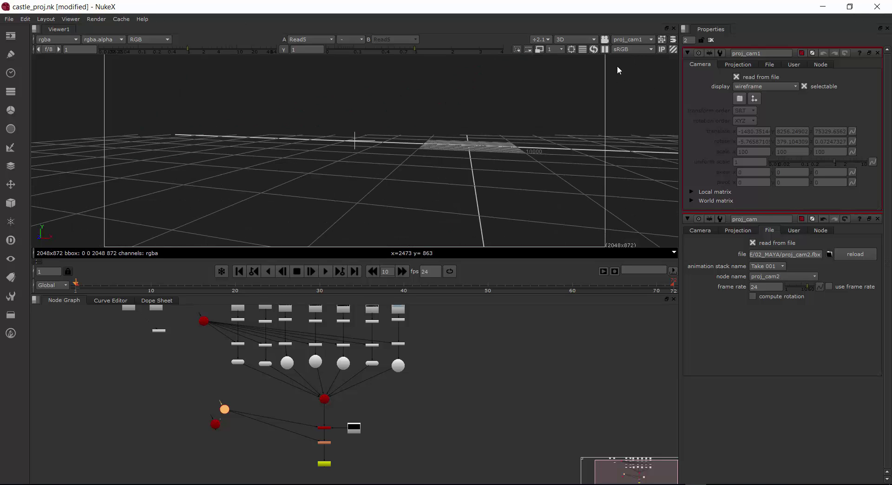
Step: Look through the proj_cam camera and display the Scene node that gathers all the projection branches
click(639, 43)
click(630, 71)
click(324, 399)
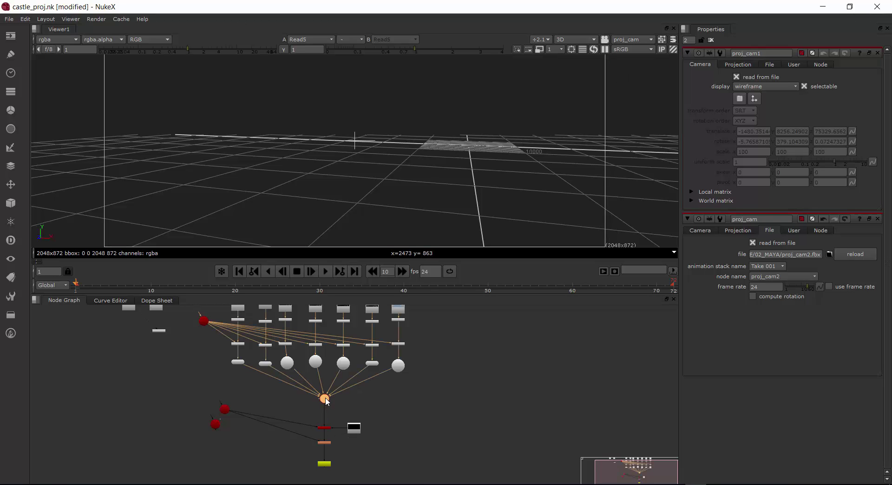
key(1)
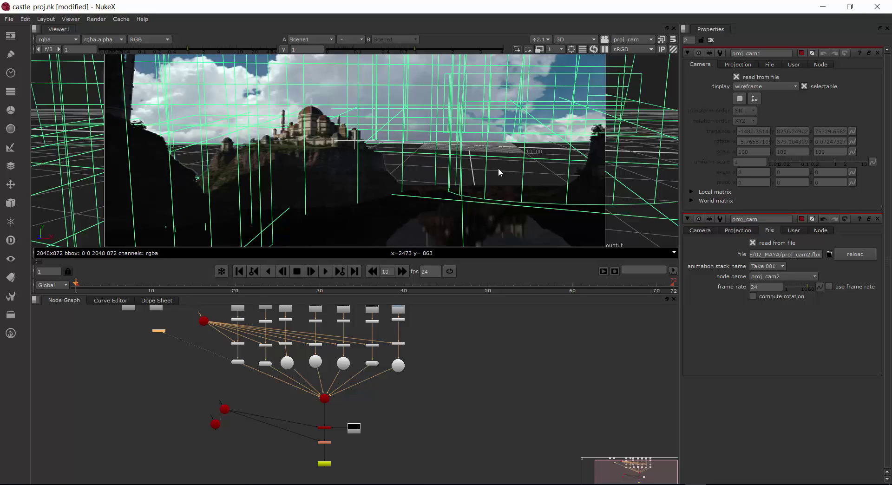
click(650, 39)
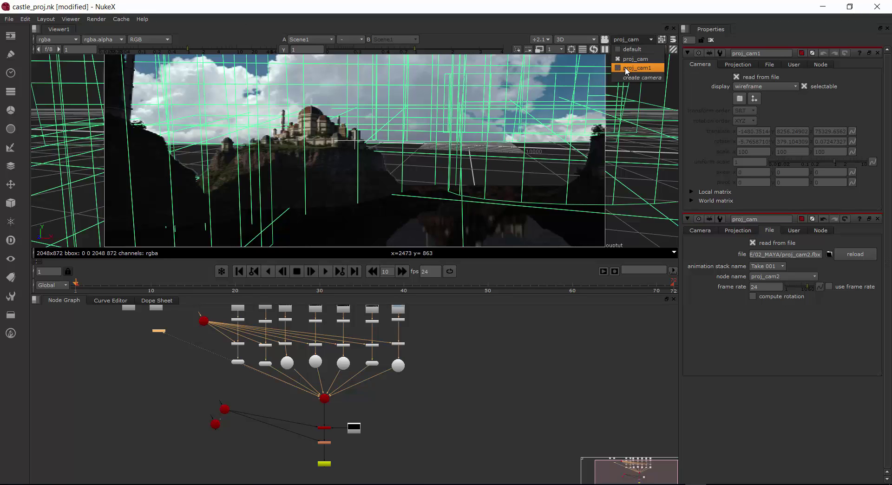
click(457, 418)
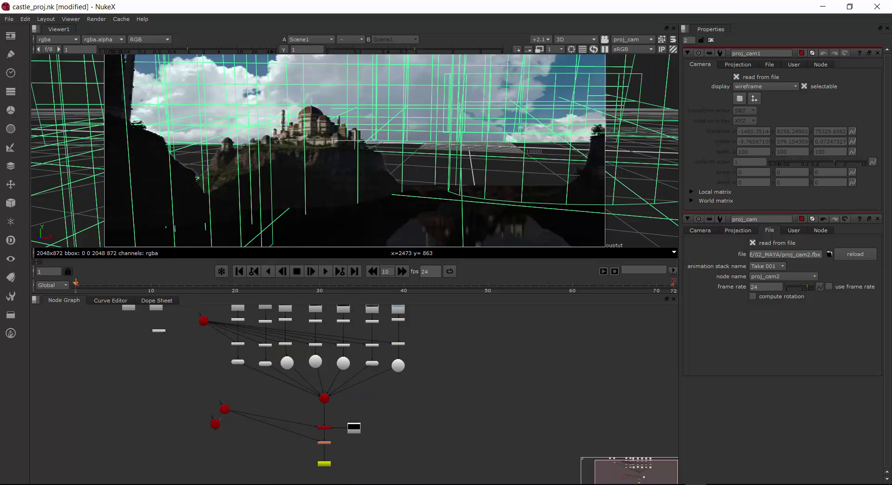
Step: Add a Blur node in the empty area of the node graph beside the Read nodes
middle_drag(139, 407, 201, 436)
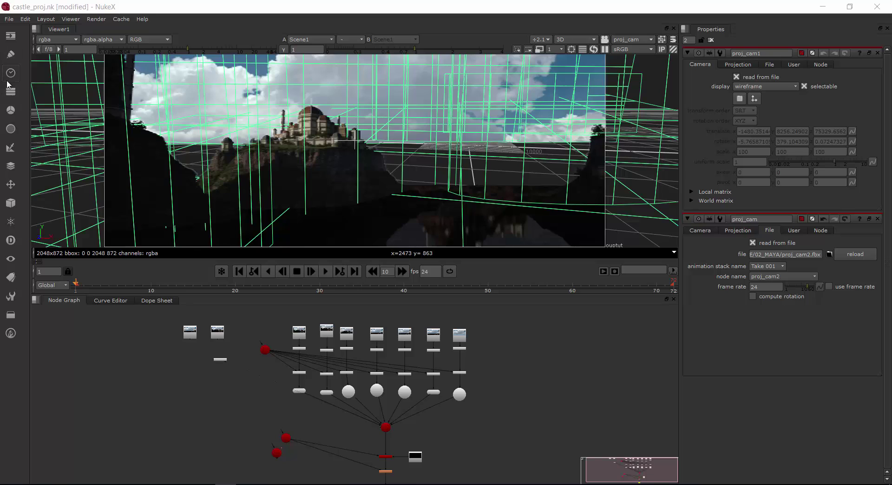
click(10, 129)
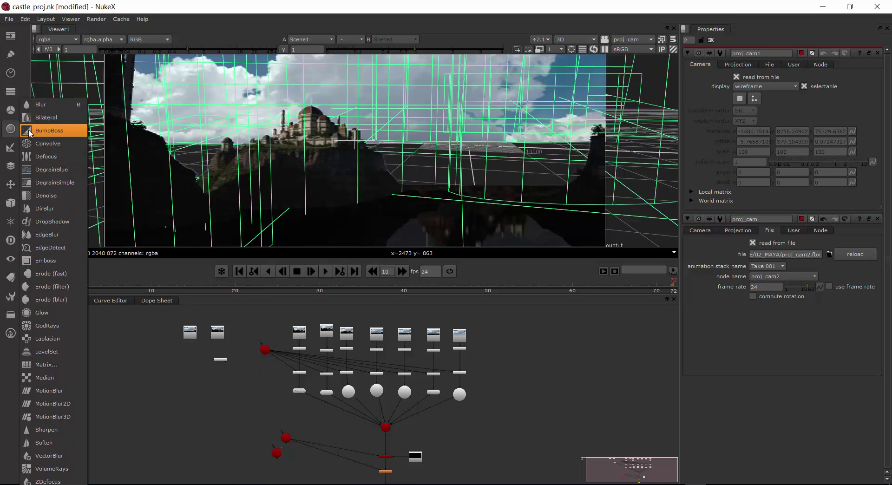
click(48, 109)
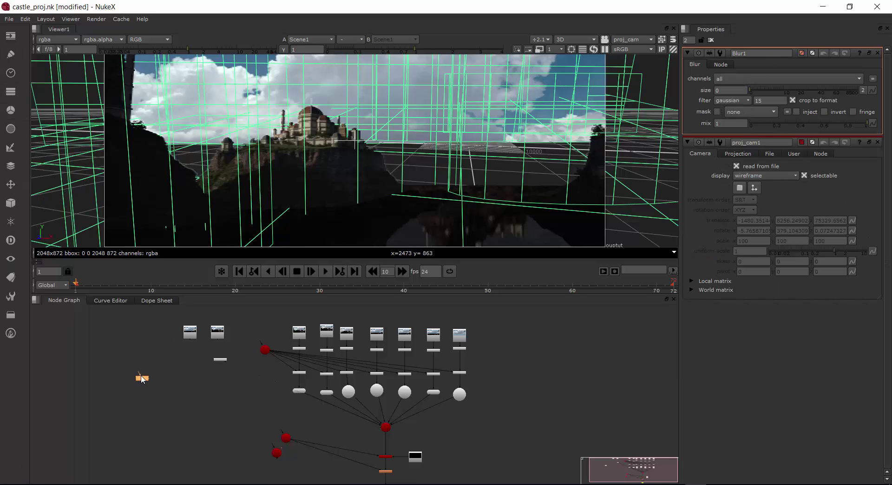
Step: Move the Blur node over to the Read nodes and connect its input to Read5
scroll(221, 388, up, 2)
scroll(220, 385, up, 2)
middle_drag(177, 354, 267, 411)
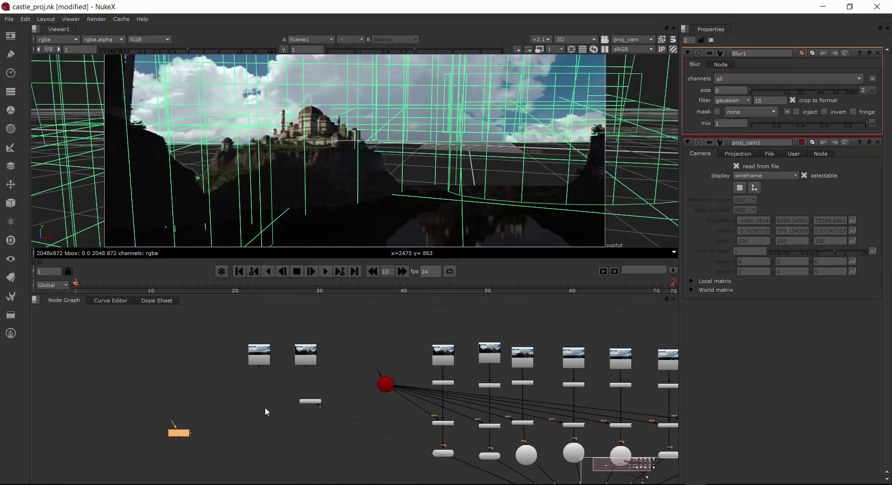
scroll(211, 421, up, 4)
drag(155, 441, 348, 343)
middle_drag(371, 344, 323, 445)
drag(269, 417, 263, 411)
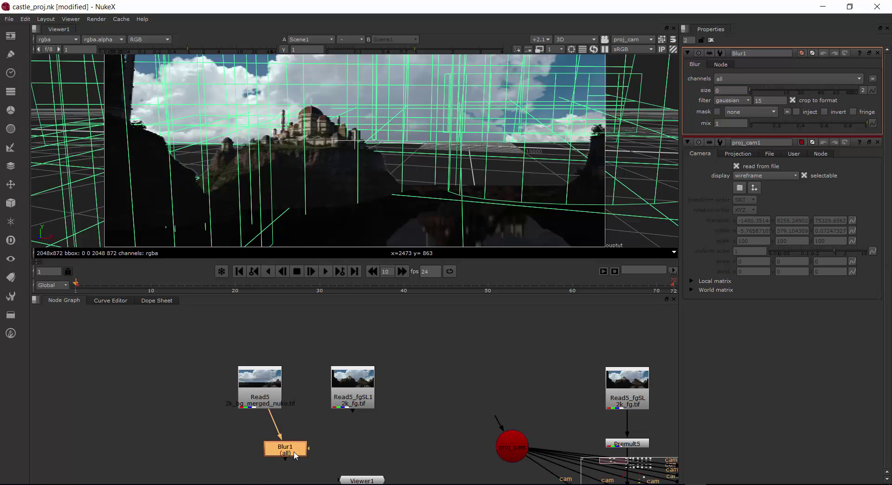
Step: Align the Blur1 node directly beneath Read5, close to it
drag(286, 448, 260, 409)
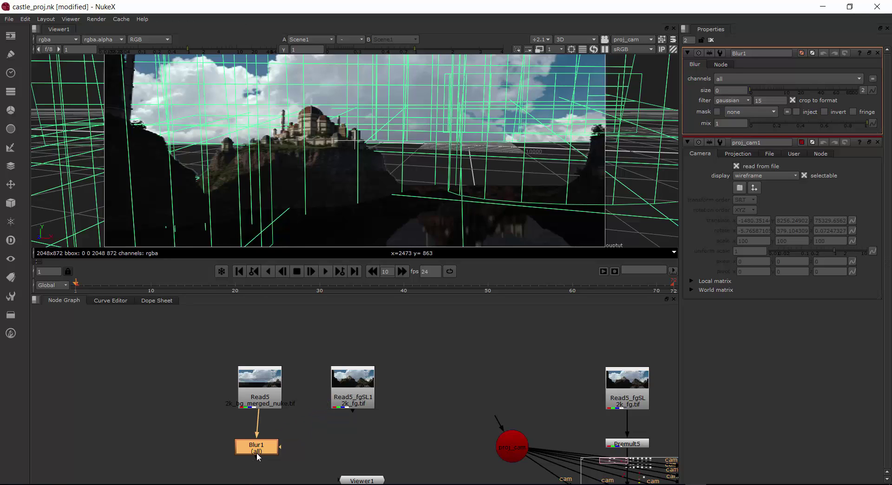
drag(258, 455, 492, 444)
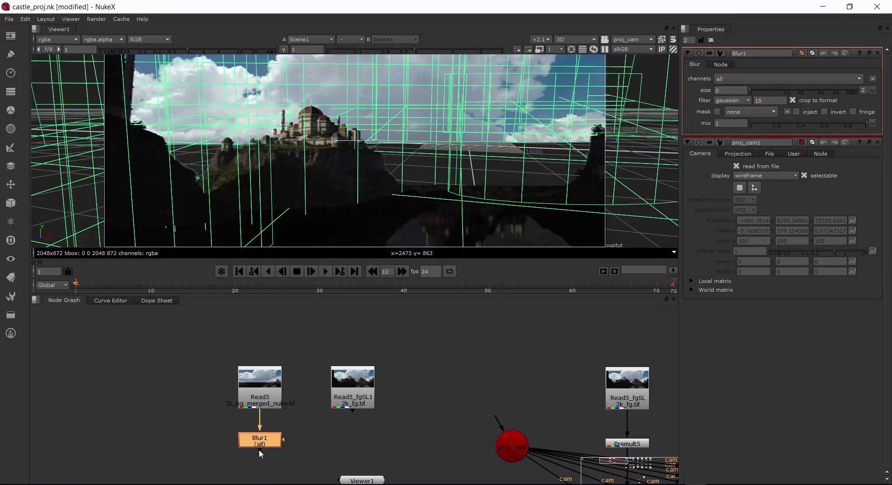
drag(260, 452, 512, 446)
drag(281, 447, 275, 438)
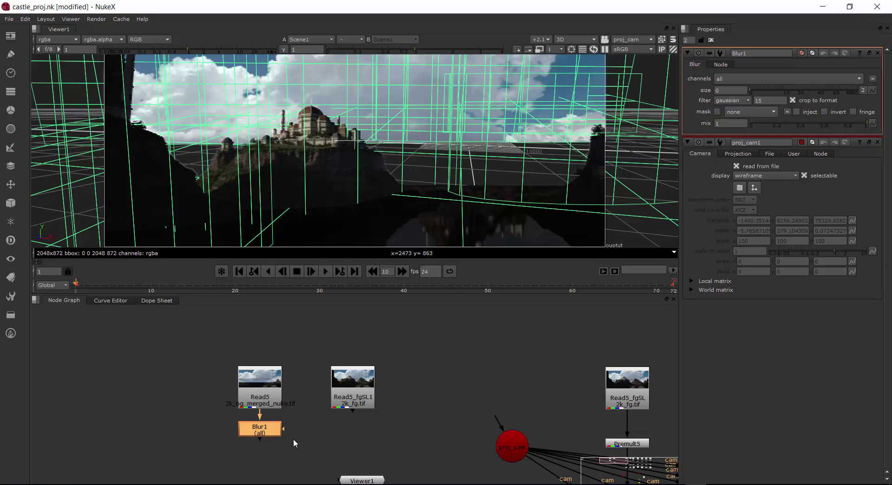
Step: Add a Merge node with Blur1 connected to its A input and Read5_fgSL1 connected to its B input
key(Tab)
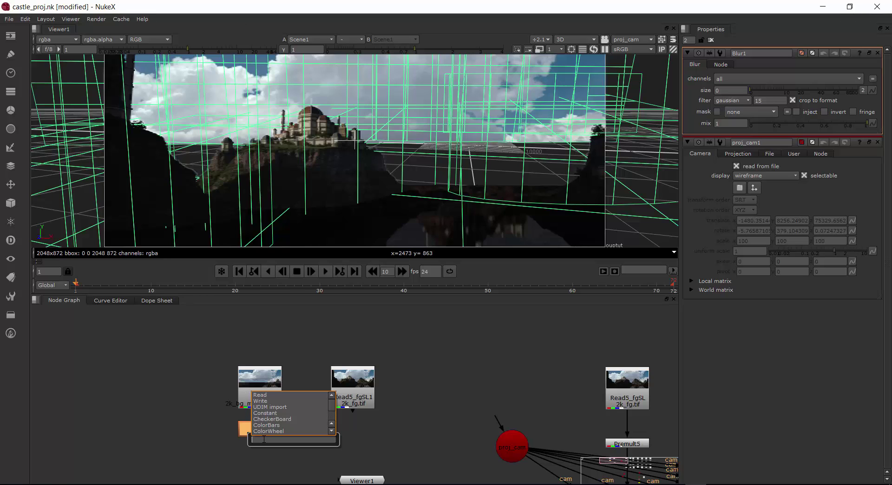
text(merg)
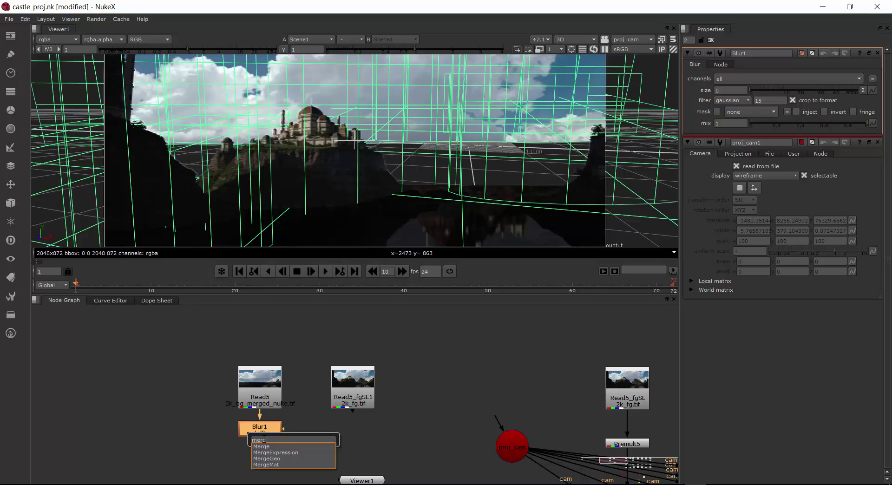
key(Down)
key(Return)
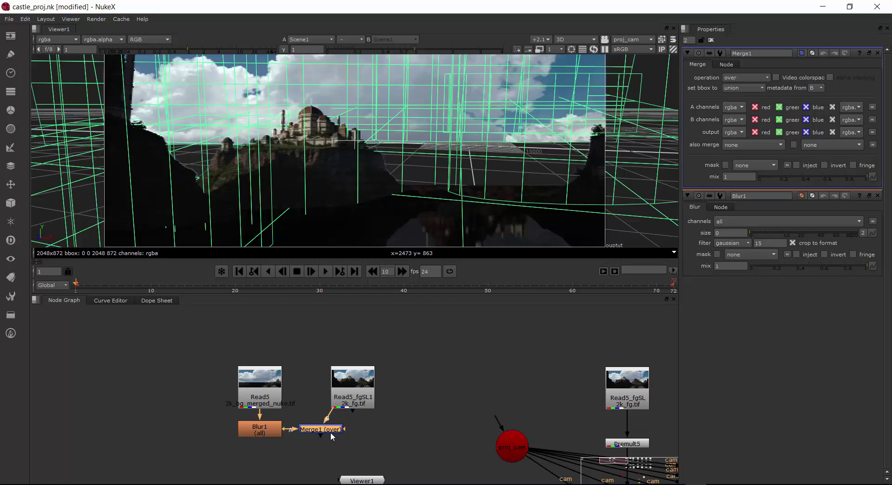
drag(331, 434, 354, 398)
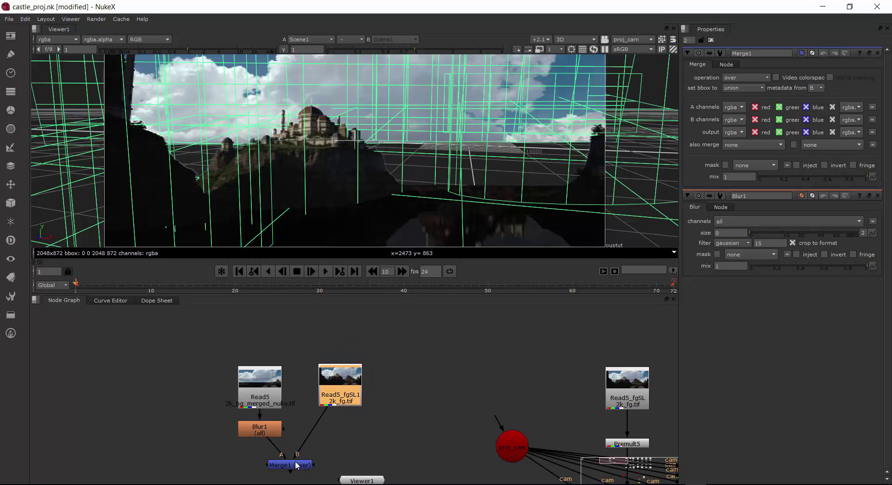
Step: Display the output of the Merge1 node in the viewer
click(293, 466)
key(1)
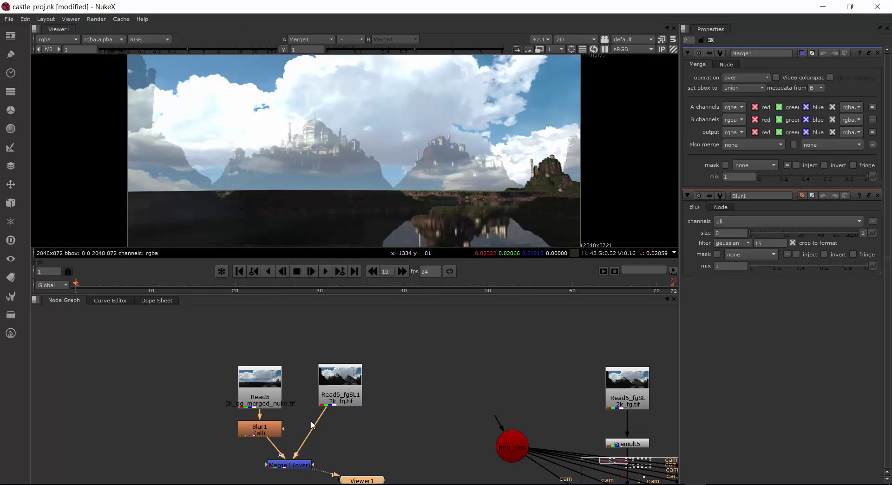
click(279, 466)
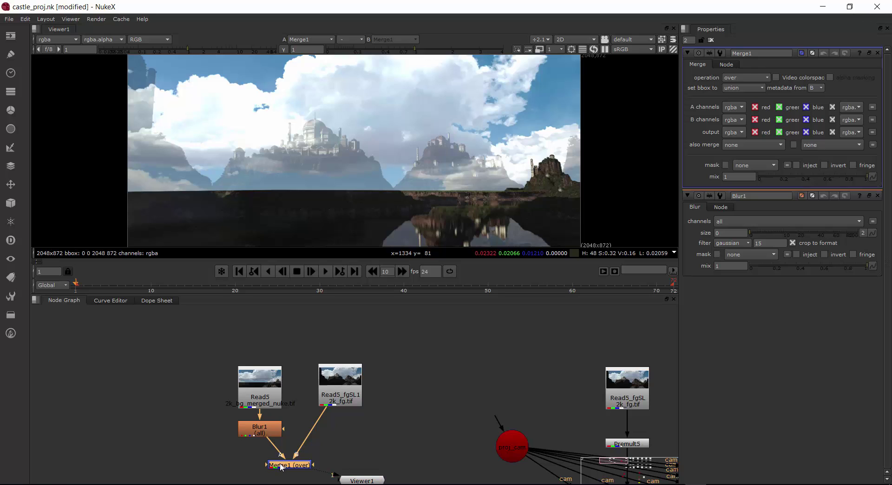
Step: Display the Blur1 output in the viewer and move the Viewer1 node up level with Blur1
click(263, 435)
key(1)
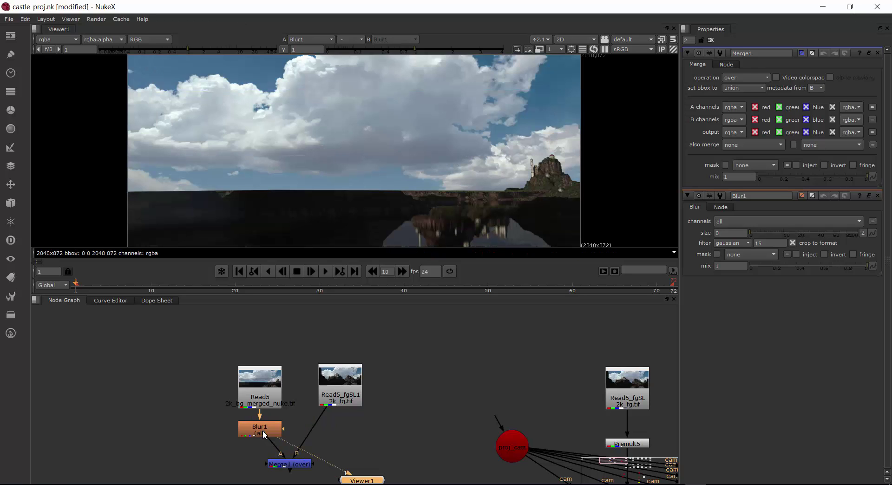
drag(362, 480, 399, 423)
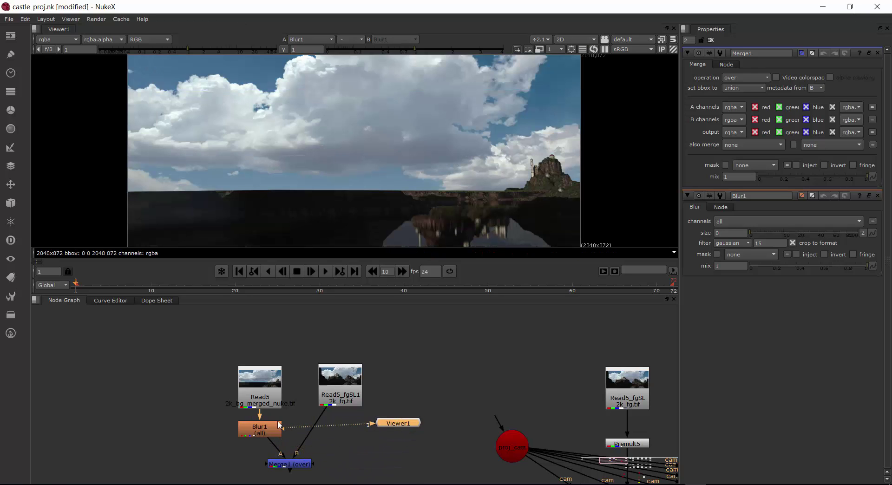
Step: Set the Blur1 node's blur size to 10 and increase it further to 31
double_click(278, 426)
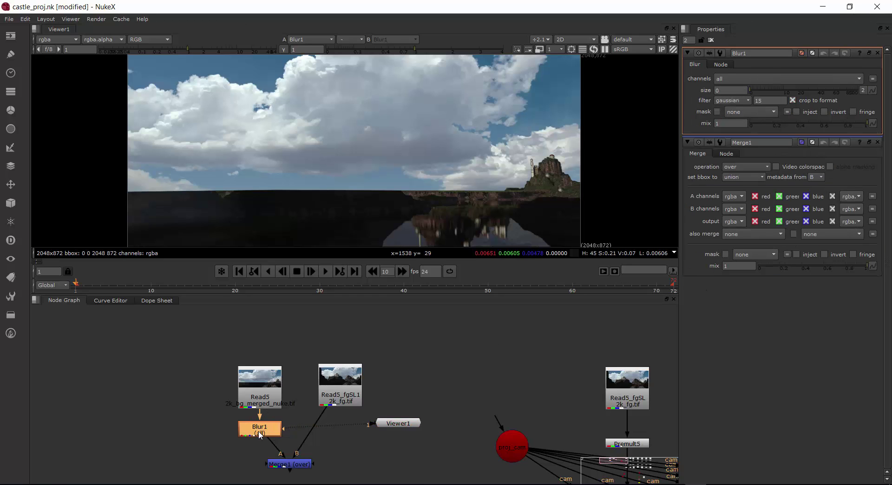
click(719, 90)
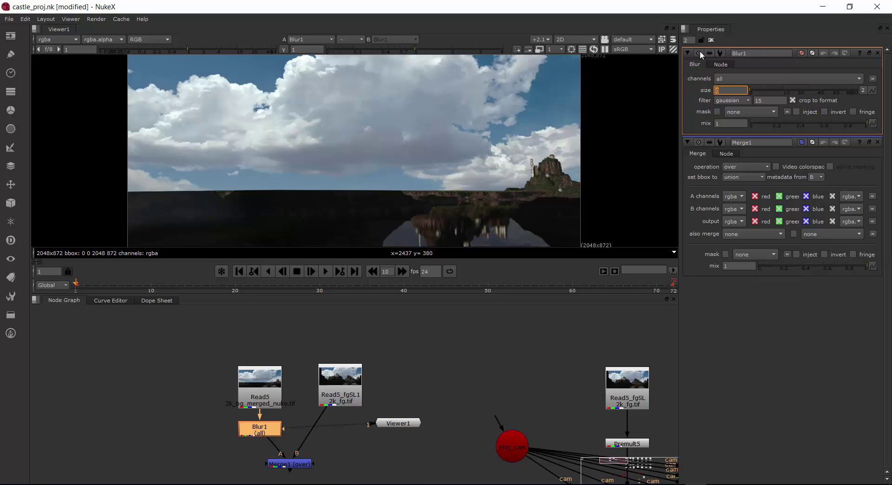
text(10)
key(Return)
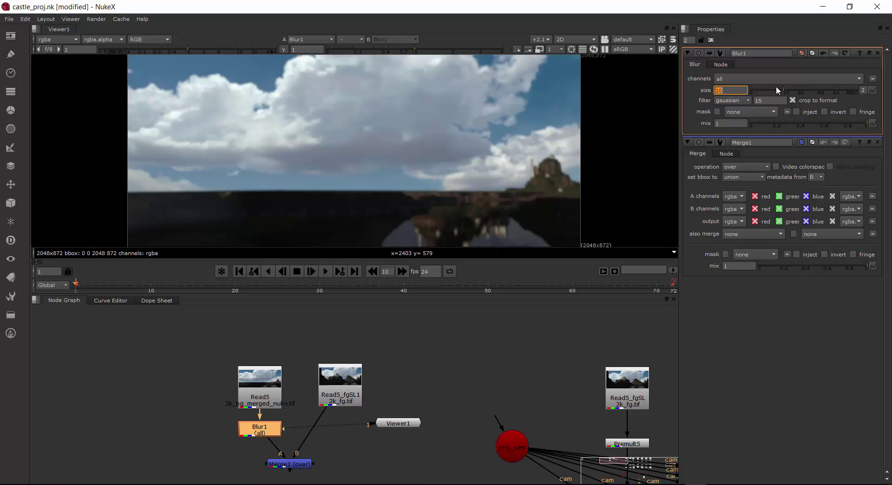
drag(778, 90, 812, 94)
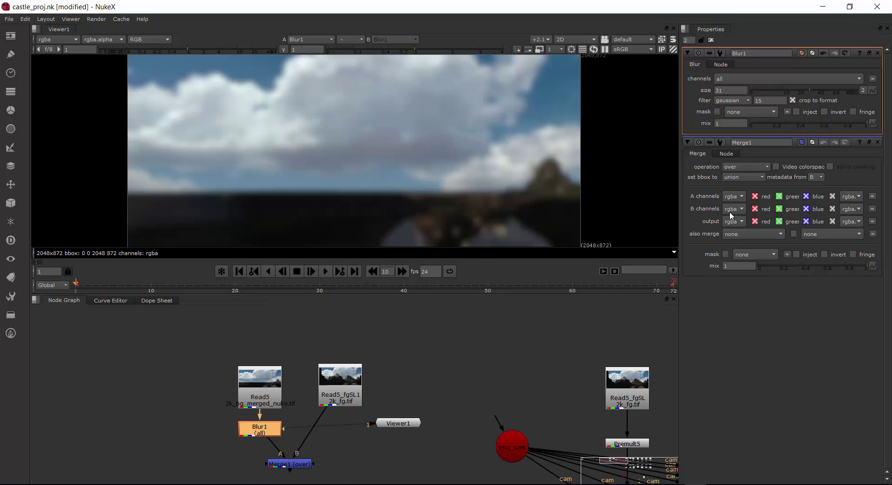
Step: Examine the overall structure of the castle projection node tree, from the Read nodes down to the shared scene node
scroll(440, 377, down, 1)
scroll(441, 379, down, 6)
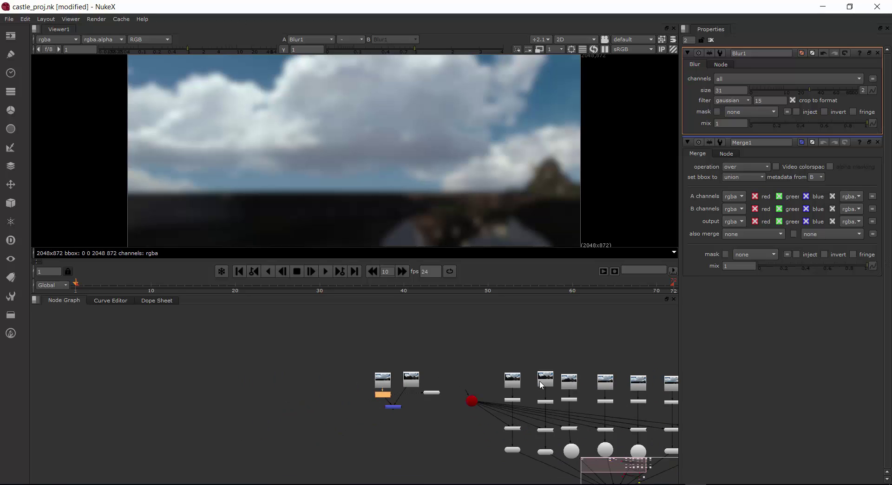
middle_drag(480, 365, 381, 357)
mouse_move(532, 385)
middle_down()
mouse_move(378, 353)
mouse_move(454, 363)
middle_up()
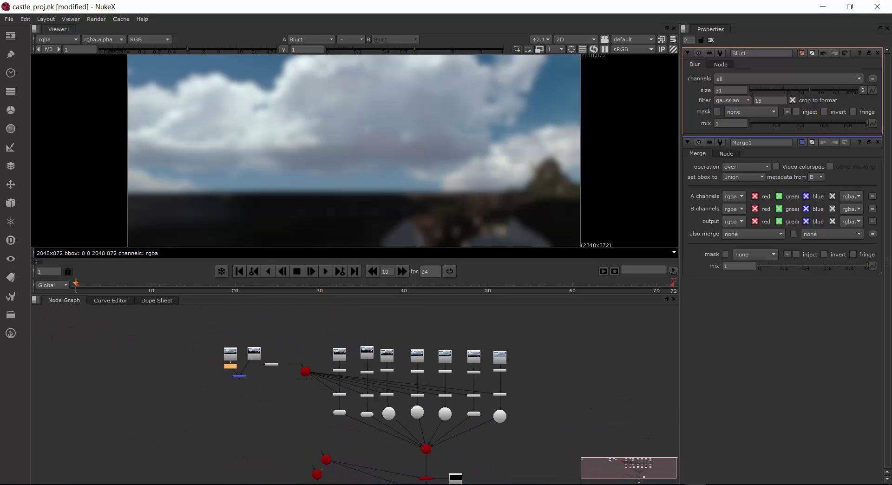